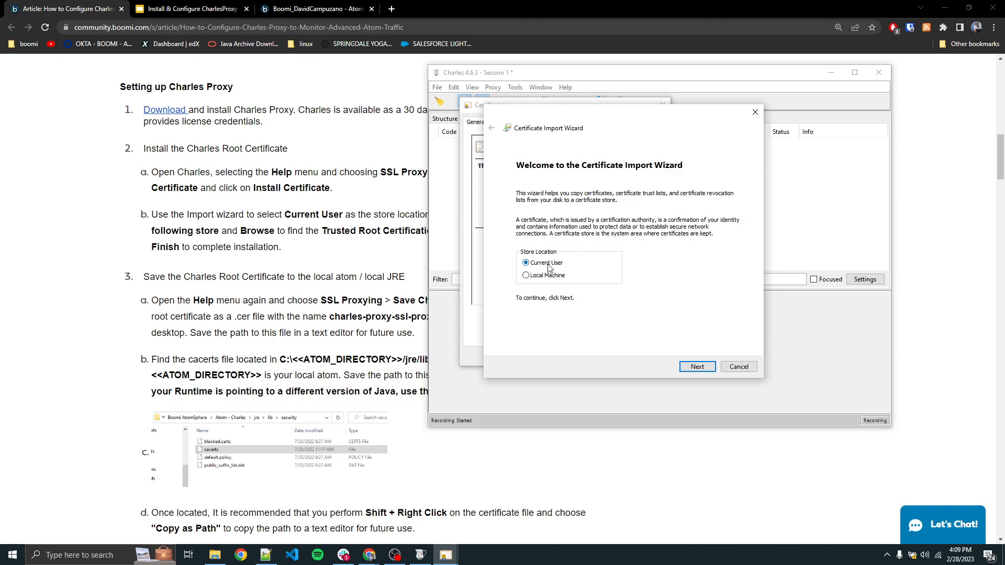
Step: Set the current-user certificate import to place all certificates in the Trusted Root Certification Authorities store
{"action": "left_click", "coordinate": [697, 366]}
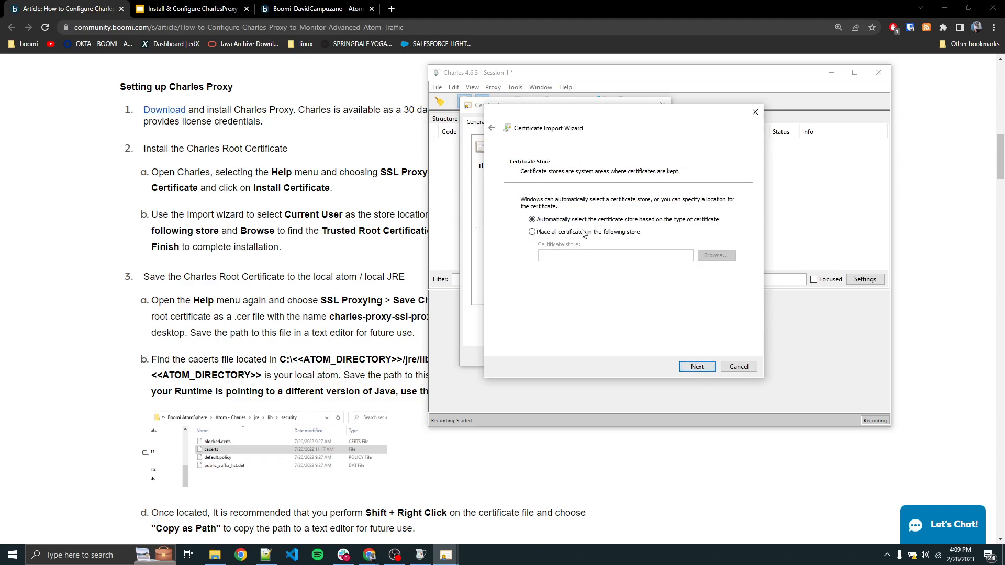
{"action": "left_click_drag", "start_coordinate": [491, 75], "coordinate": [567, 77]}
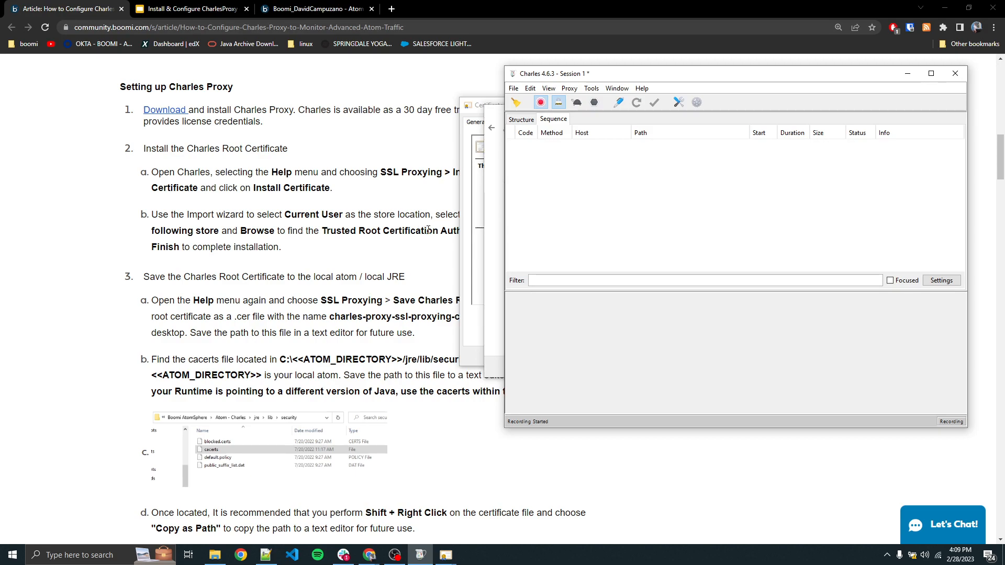
{"action": "key", "text": "alt+Tab"}
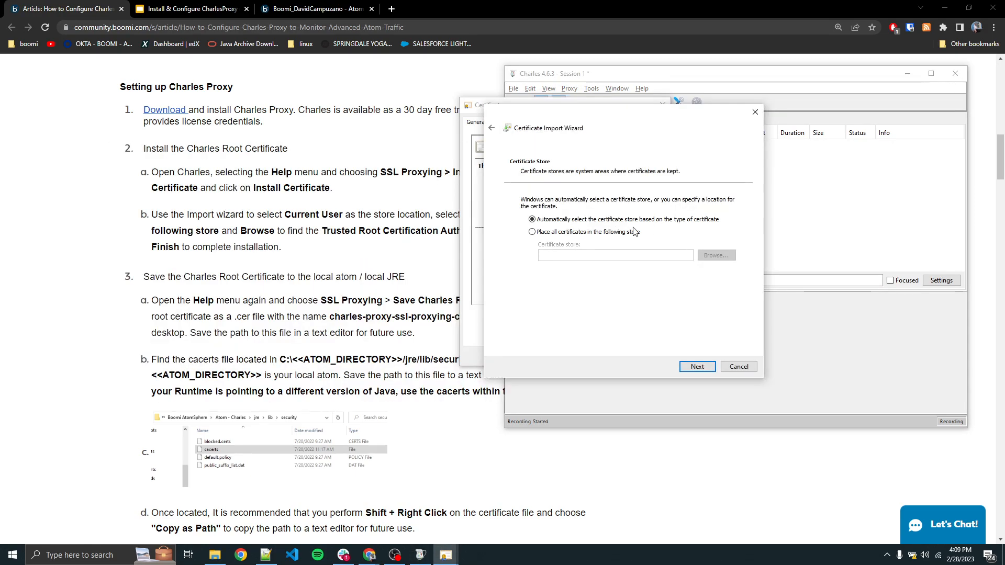
{"action": "left_click", "coordinate": [589, 232]}
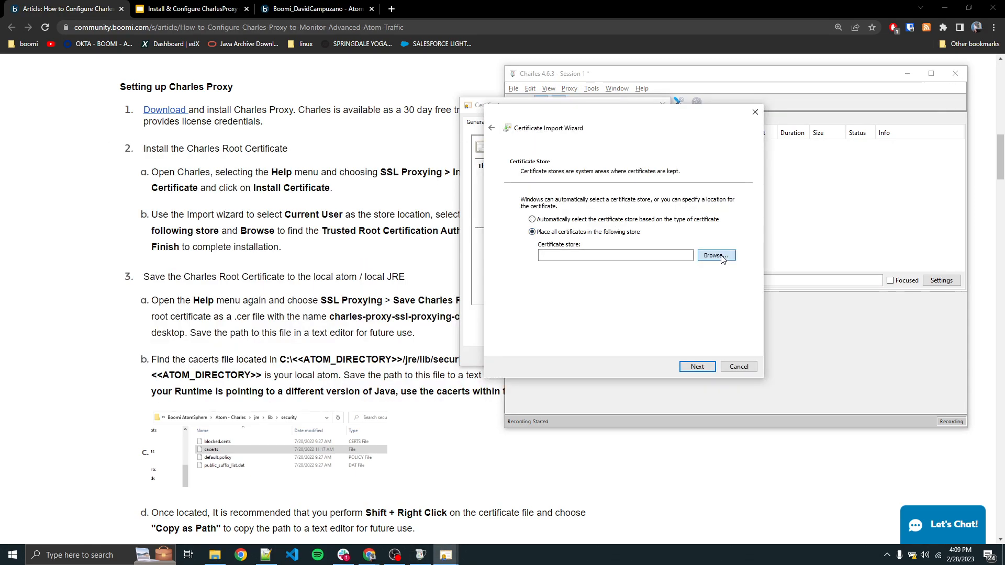
{"action": "left_click", "coordinate": [714, 255]}
{"action": "left_click", "coordinate": [575, 178]}
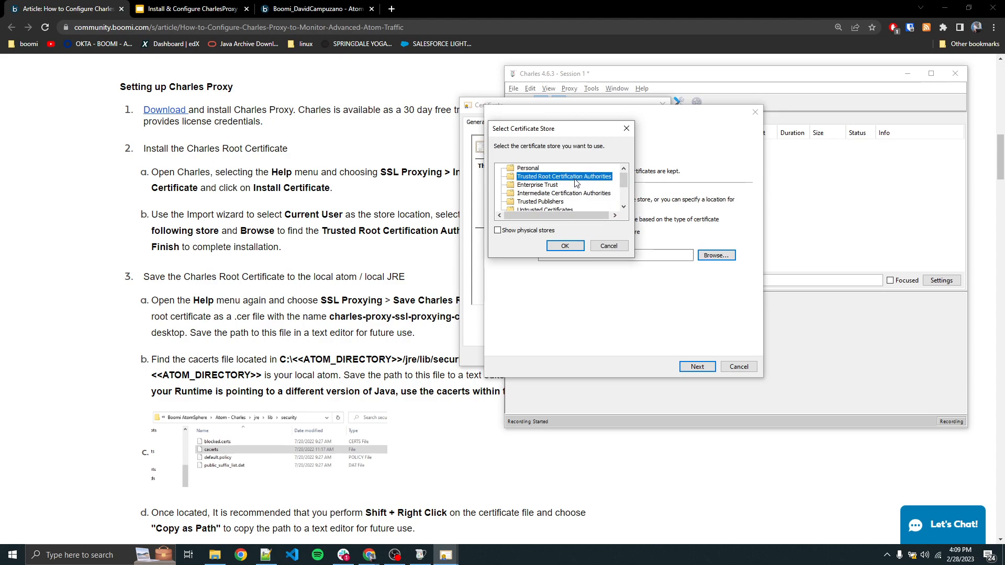
{"action": "left_click", "coordinate": [565, 246]}
Step: Finish importing the Charles root certificate and close the certificate information
{"action": "left_click", "coordinate": [697, 367]}
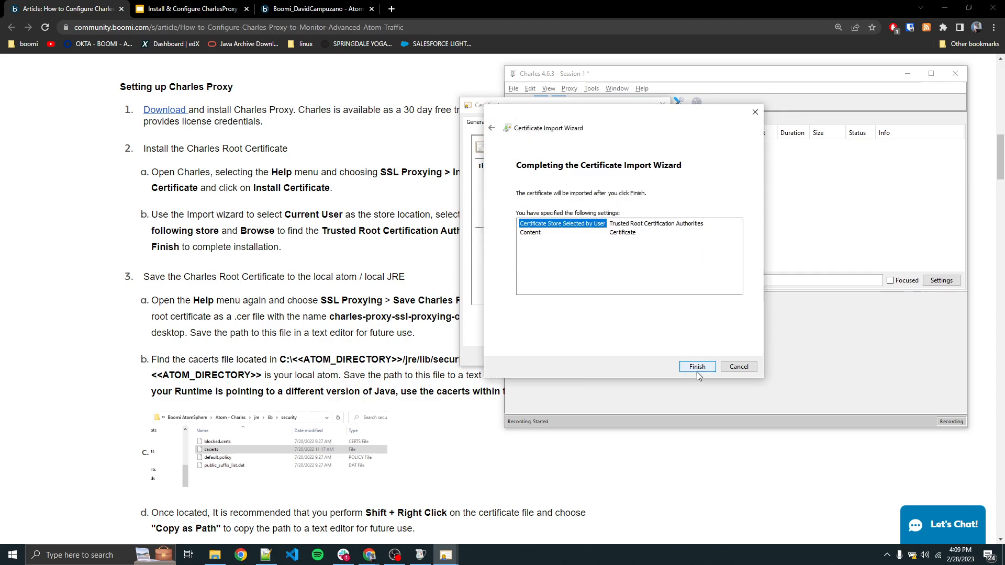
{"action": "left_click", "coordinate": [697, 368]}
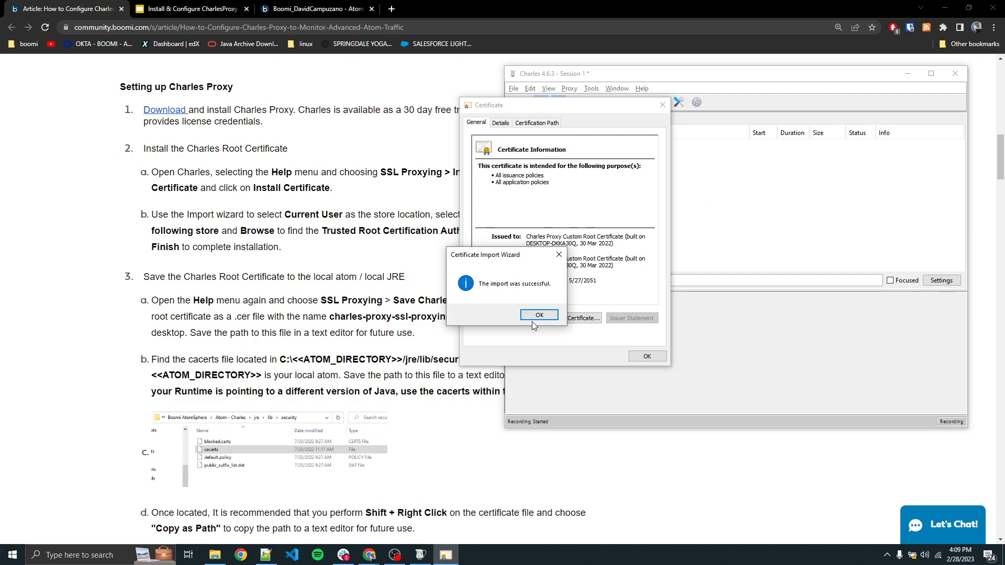
{"action": "left_click", "coordinate": [537, 321]}
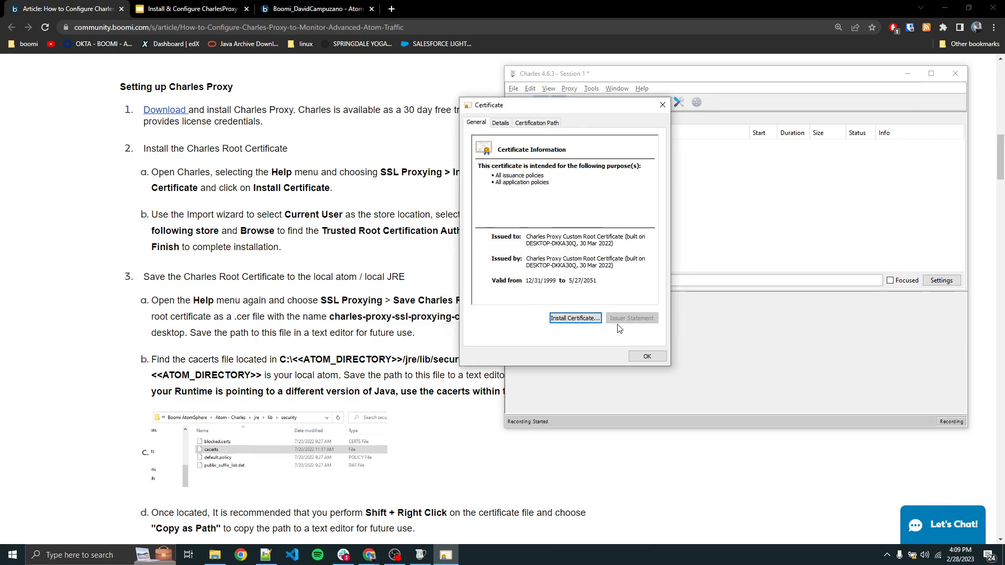
{"action": "left_click", "coordinate": [644, 356]}
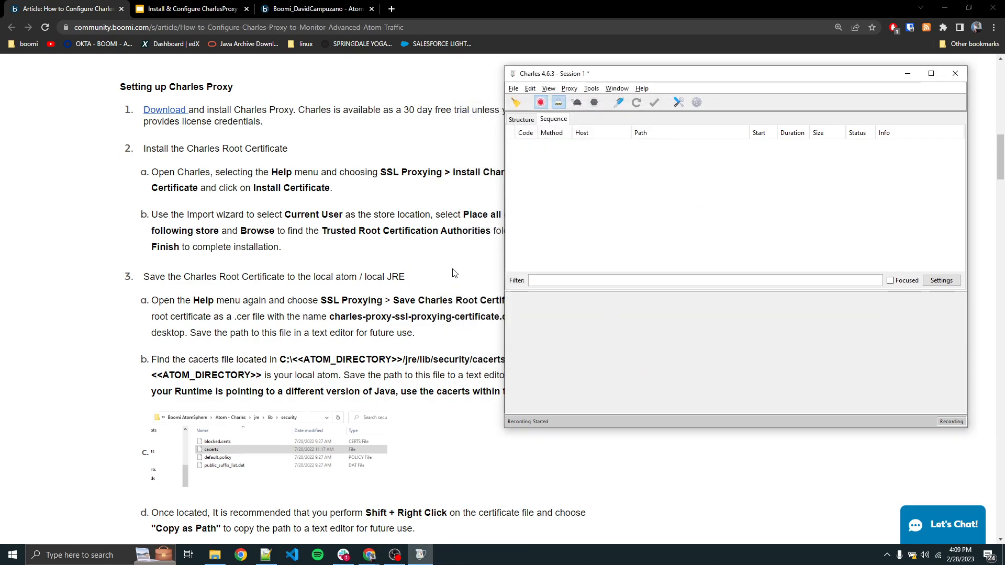
Step: Save the Charles root certificate to the Desktop as charles_certificate in Binary certificate (.cer) format
{"action": "left_click", "coordinate": [436, 266]}
{"action": "scroll", "coordinate": [429, 265], "scroll_direction": "down", "scroll_amount": 1}
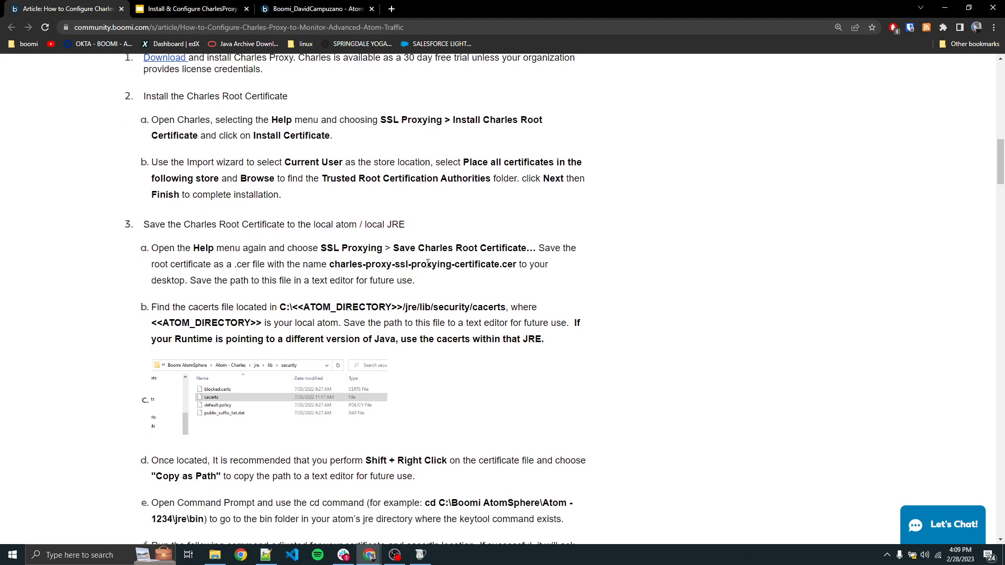
{"action": "key", "text": "alt+Tab"}
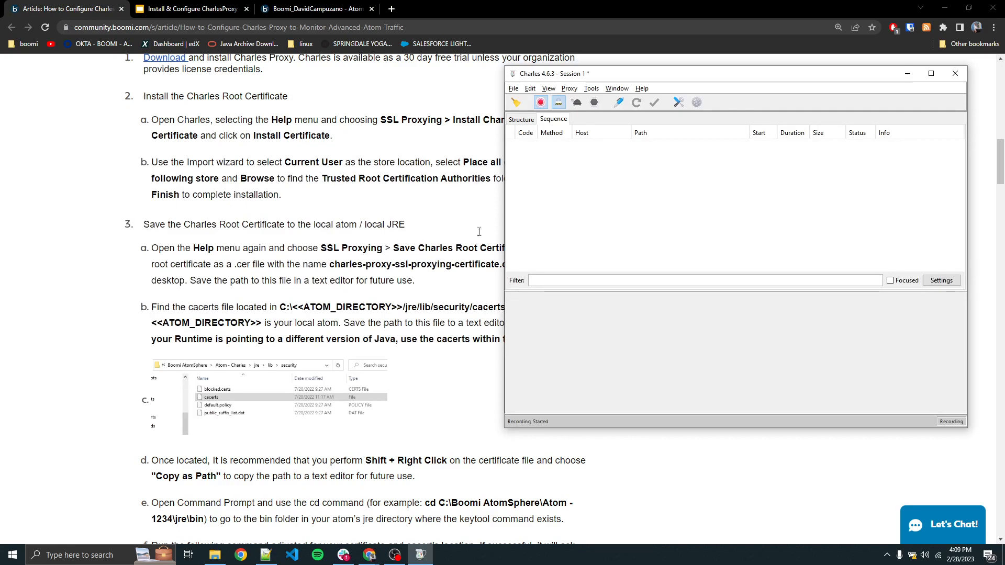
{"action": "left_click", "coordinate": [649, 90]}
{"action": "mouse_move", "coordinate": [690, 171]}
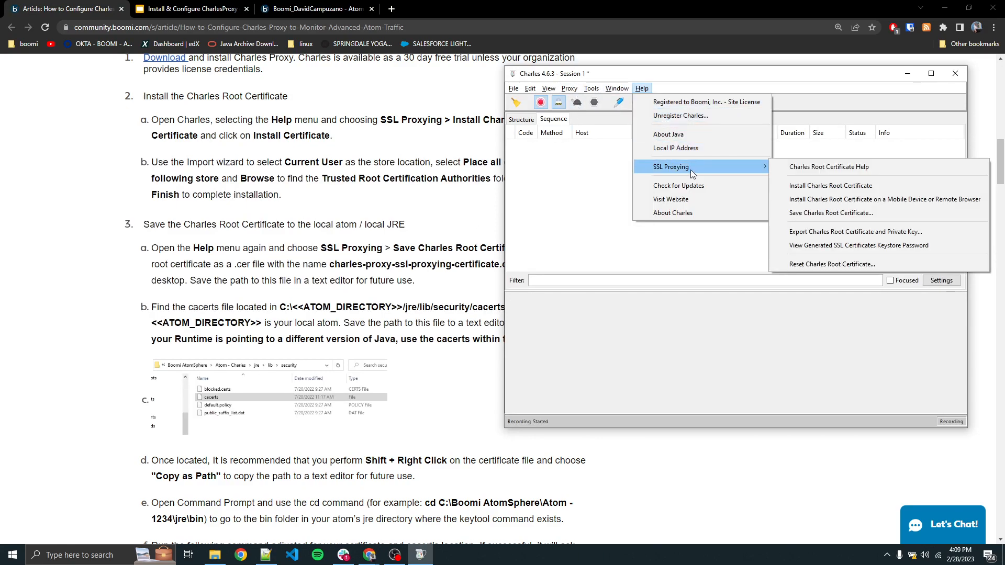
{"action": "left_click", "coordinate": [824, 213]}
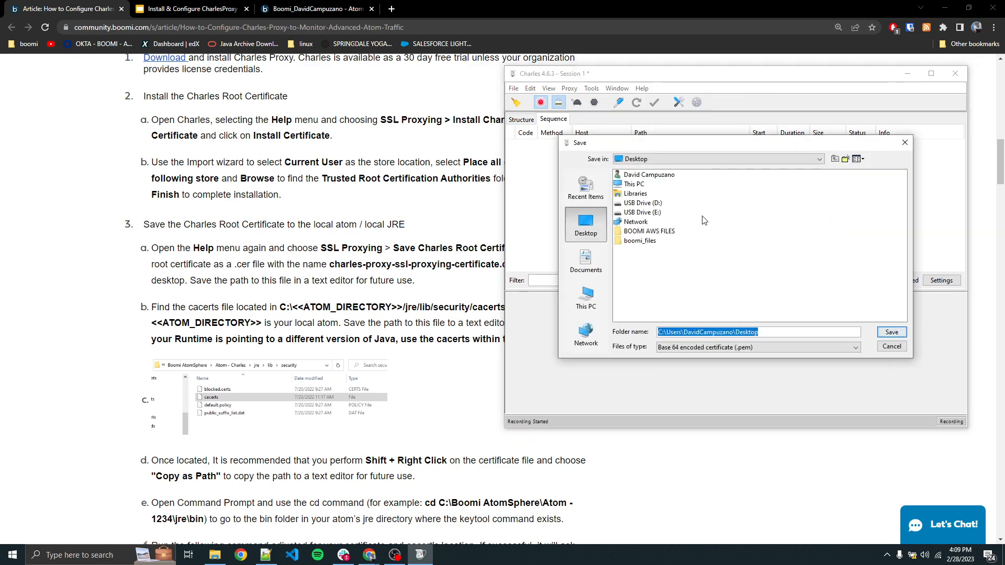
{"action": "left_click", "coordinate": [762, 333]}
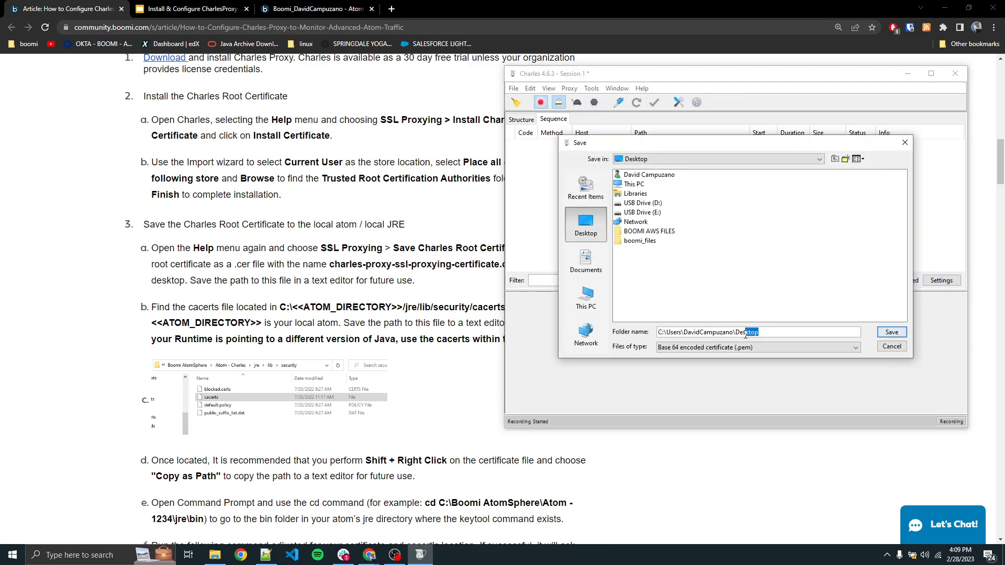
{"action": "type", "text": "\\charles_certificate"}
{"action": "left_click", "coordinate": [777, 347]}
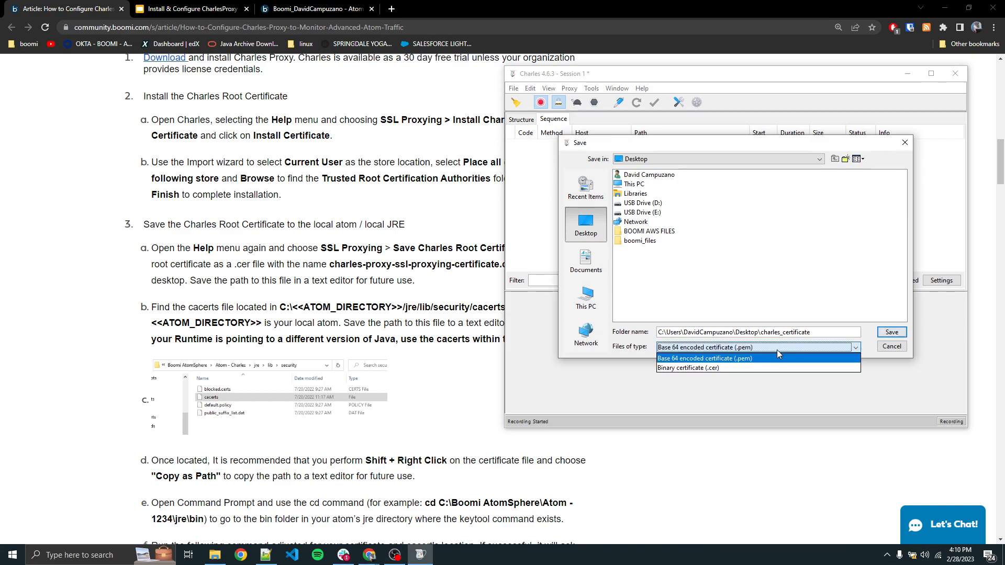
{"action": "left_click", "coordinate": [713, 368]}
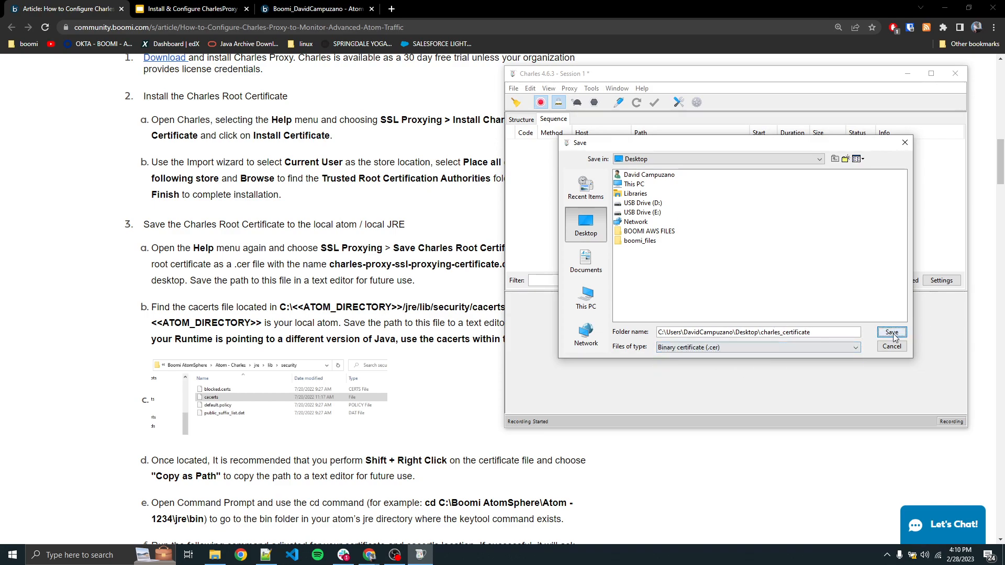
{"action": "left_click", "coordinate": [892, 332]}
Step: In File Explorer, copy the full path of the charles_certificate file on the Desktop
{"action": "left_click", "coordinate": [214, 554]}
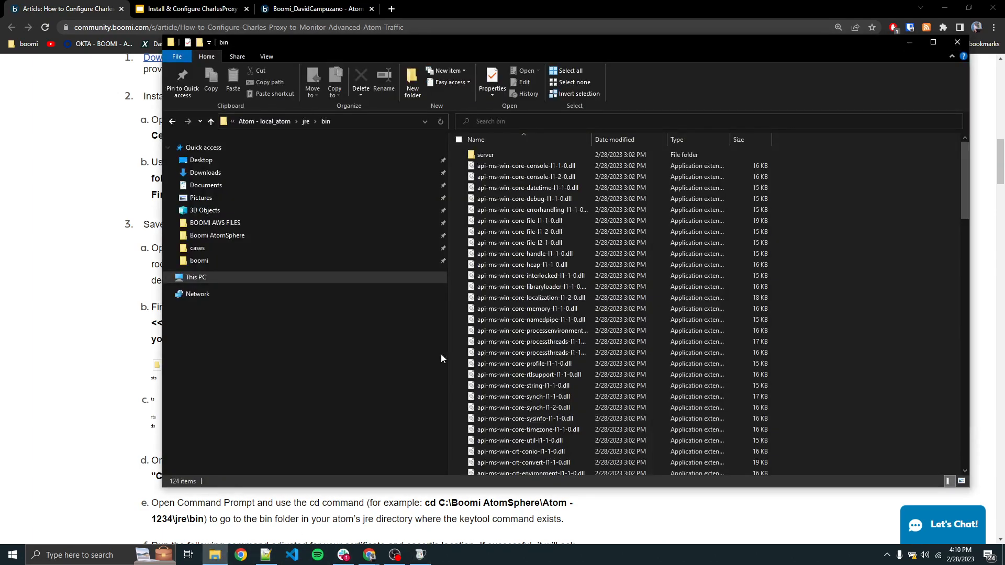
{"action": "left_click", "coordinate": [201, 160]}
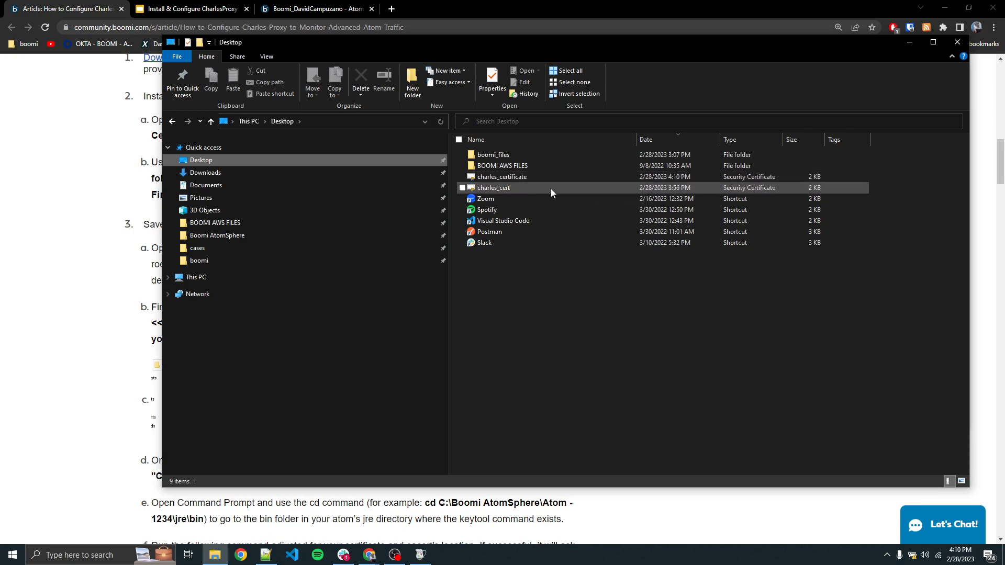
{"action": "left_click", "coordinate": [544, 178]}
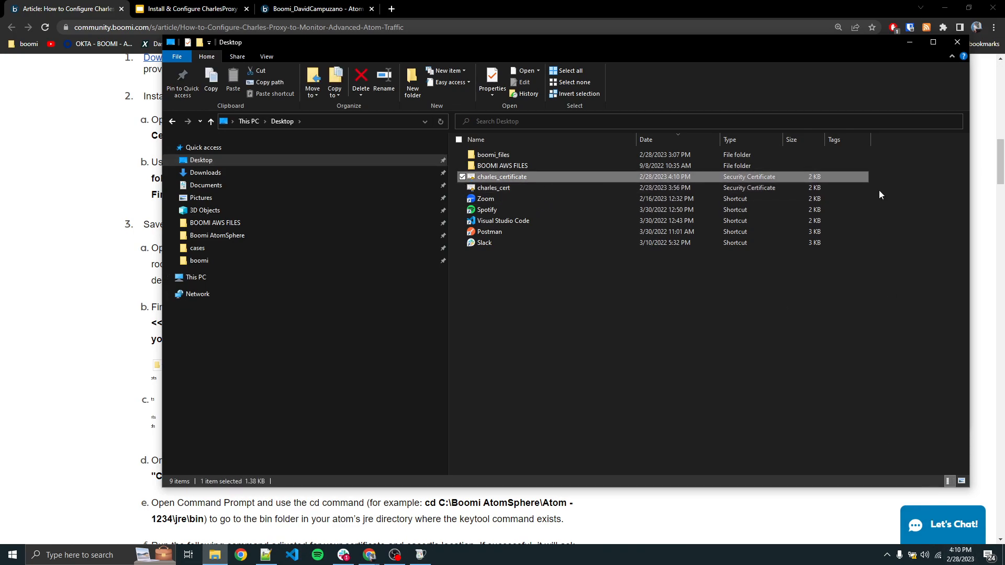
{"action": "right_click", "coordinate": [506, 178]}
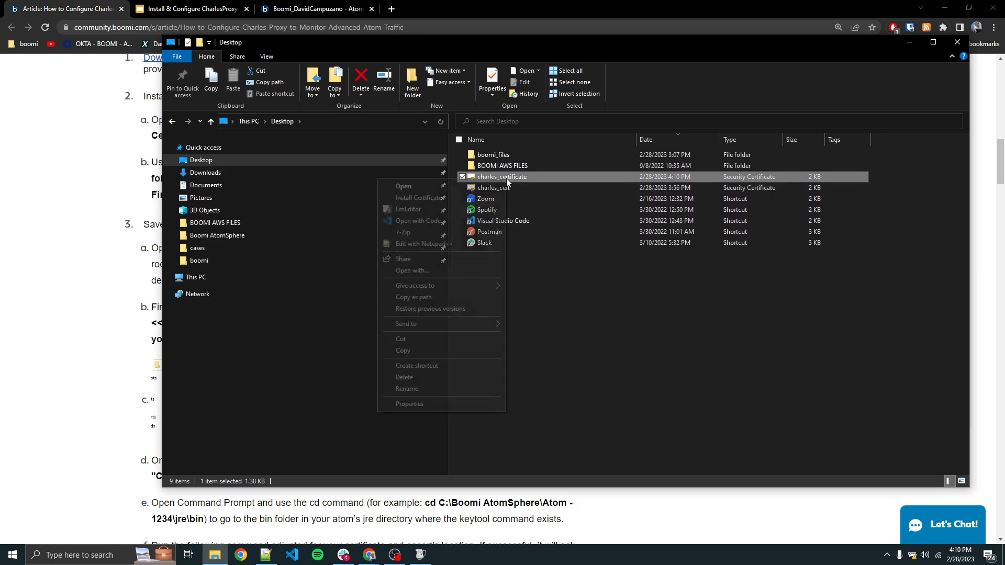
{"action": "left_click", "coordinate": [453, 298]}
Step: Switch to Notepad++ and paste the certificate path into the empty new 2 document, followed by a blank line
{"action": "key", "text": "alt+Tab"}
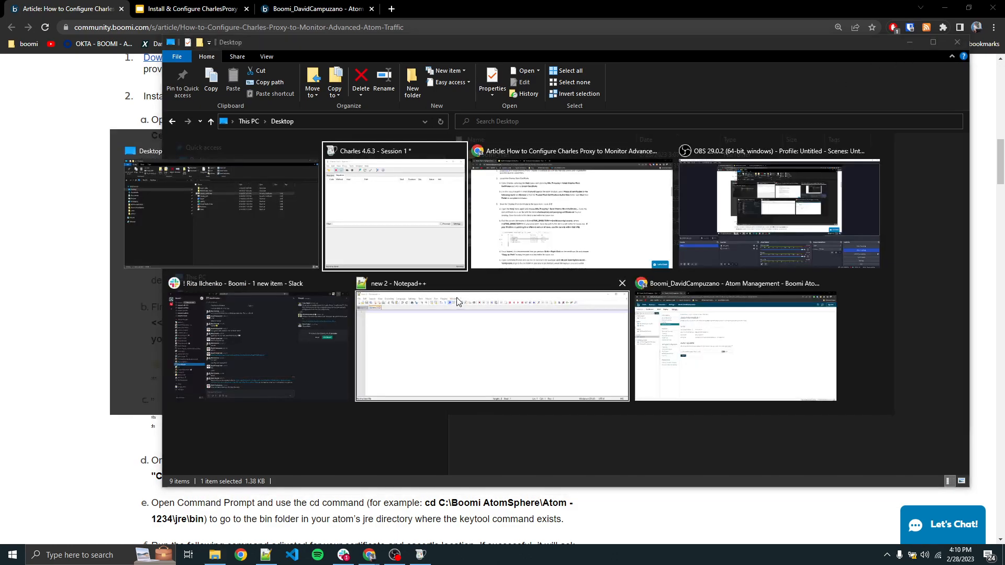
{"action": "left_click", "coordinate": [467, 344]}
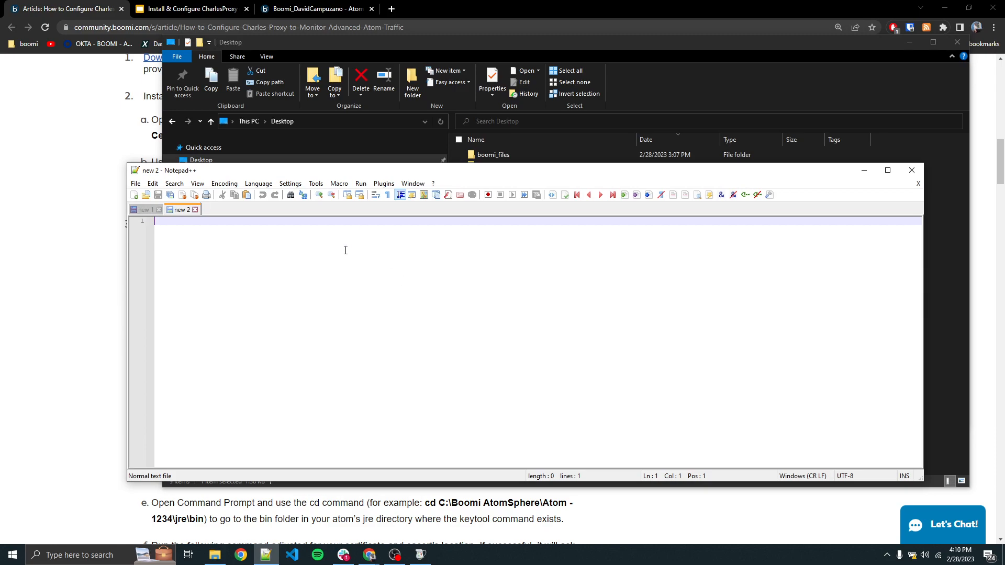
{"action": "key", "text": "ctrl+v"}
{"action": "key", "text": "Return"}
{"action": "key", "text": "Return"}
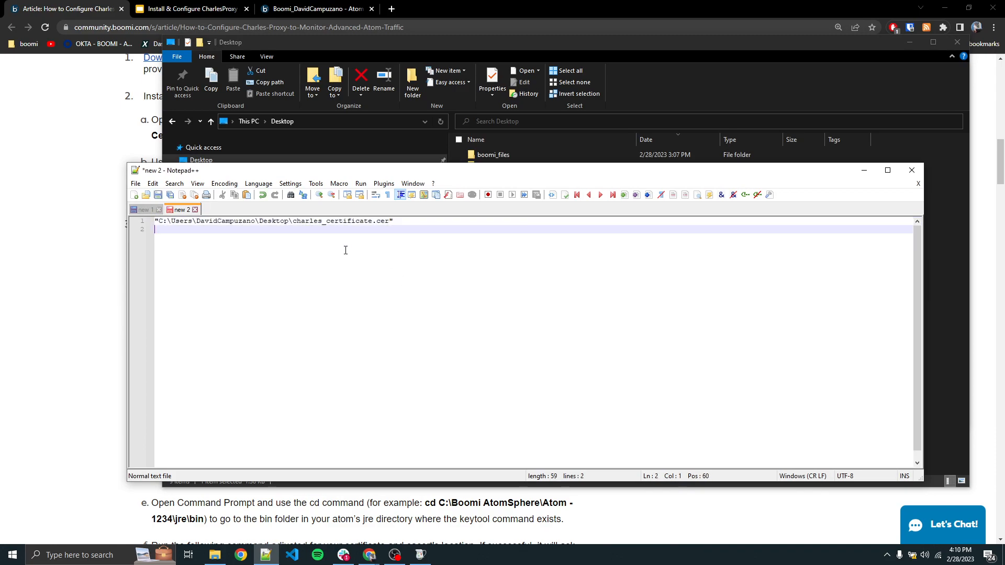
Step: Check the article for the cacerts location and open Boomi AtomSphere\Atom - local_atom\jre\lib\security in File Explorer
{"action": "left_click", "coordinate": [70, 262]}
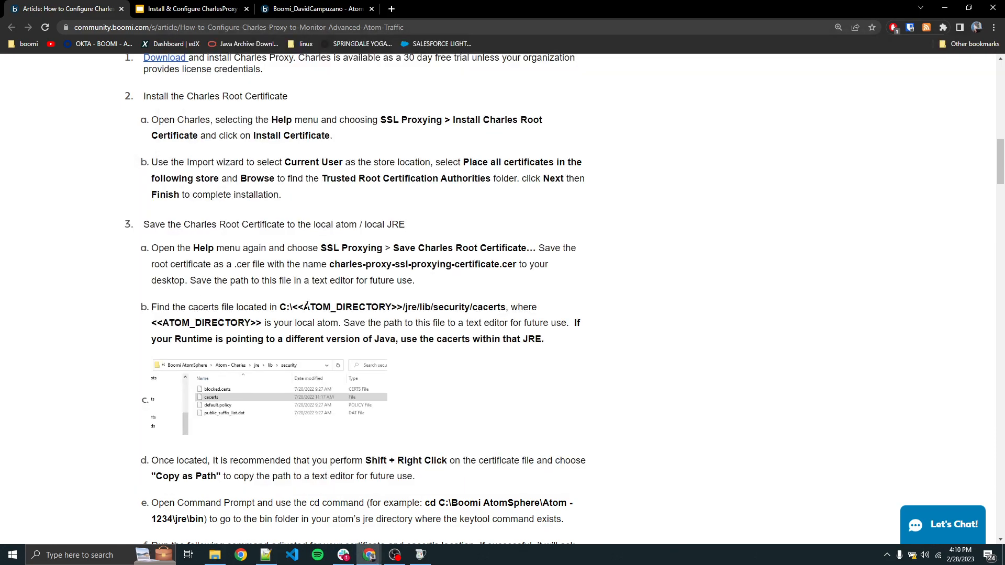
{"action": "scroll", "coordinate": [274, 299], "scroll_direction": "down", "scroll_amount": 1}
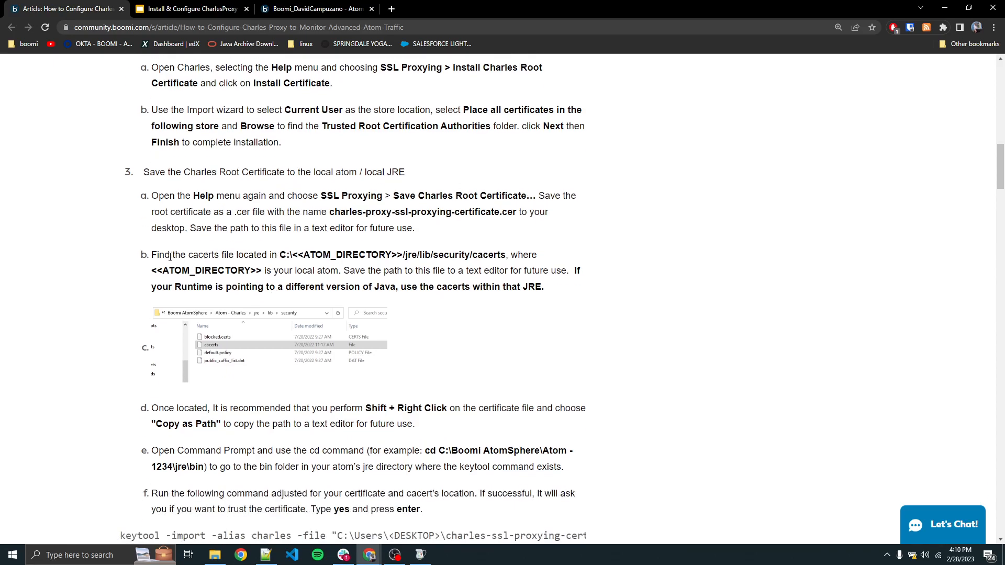
{"action": "left_click_drag", "start_coordinate": [188, 254], "coordinate": [233, 256]}
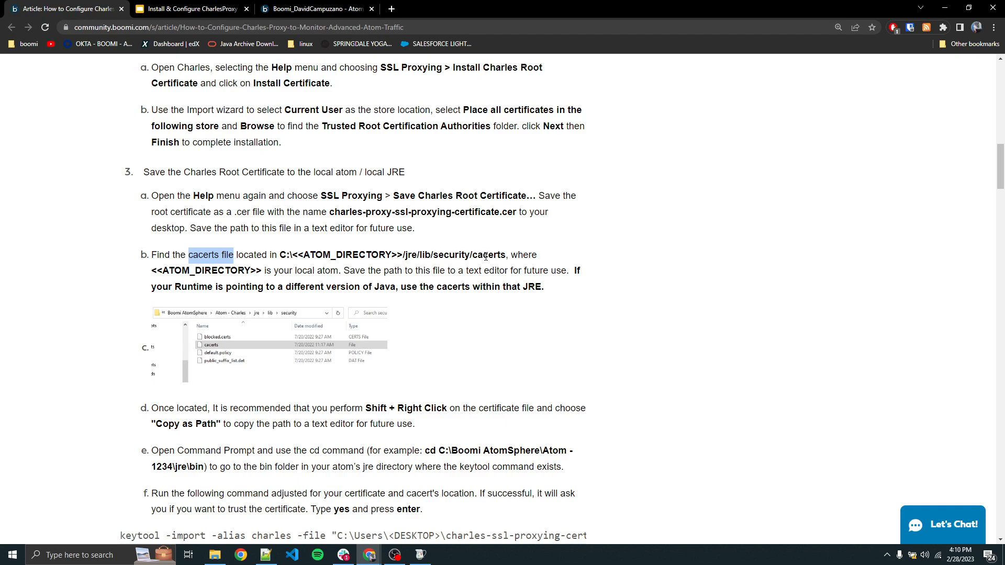
{"action": "left_click", "coordinate": [215, 554]}
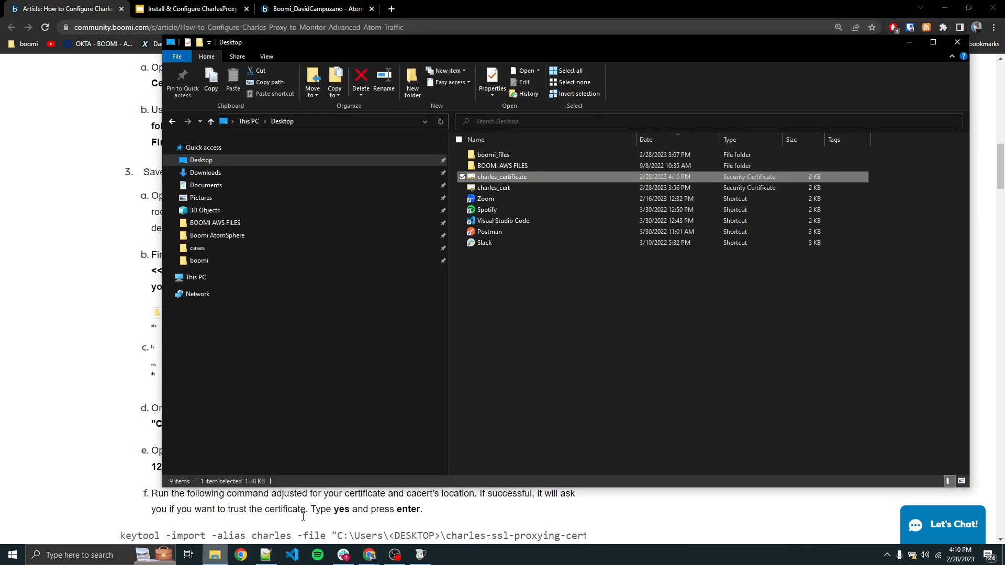
{"action": "left_click", "coordinate": [217, 235]}
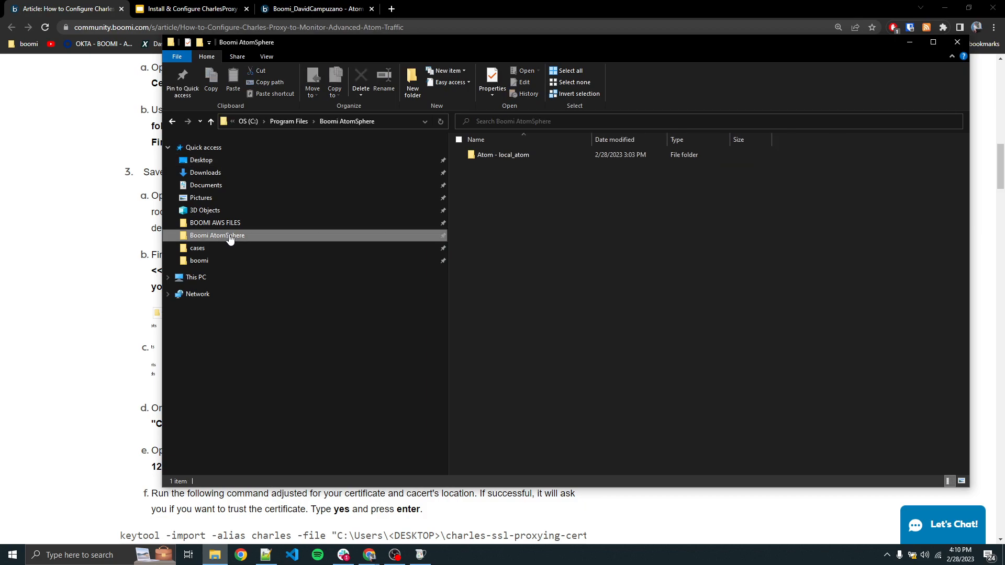
{"action": "double_click", "coordinate": [520, 156]}
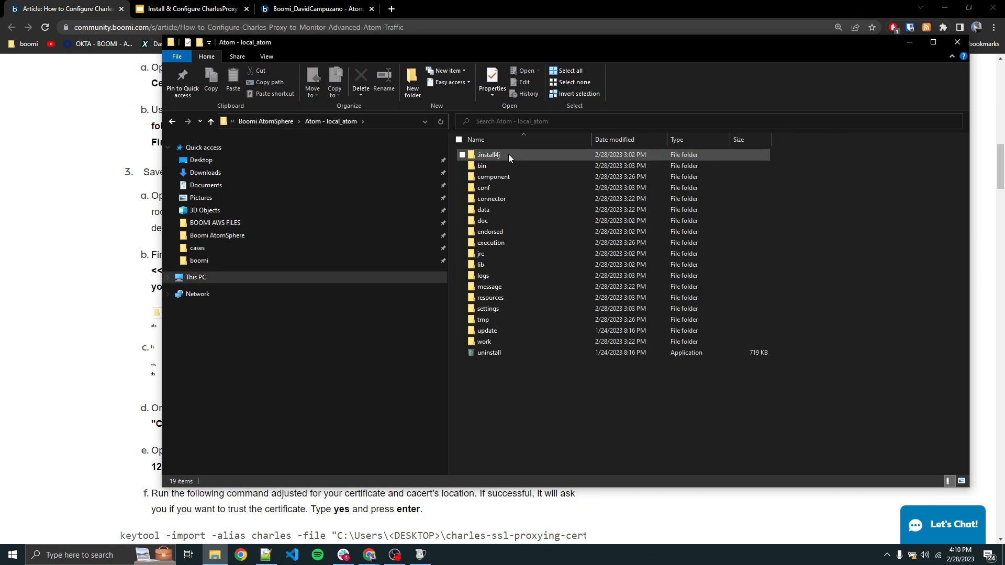
{"action": "double_click", "coordinate": [503, 253]}
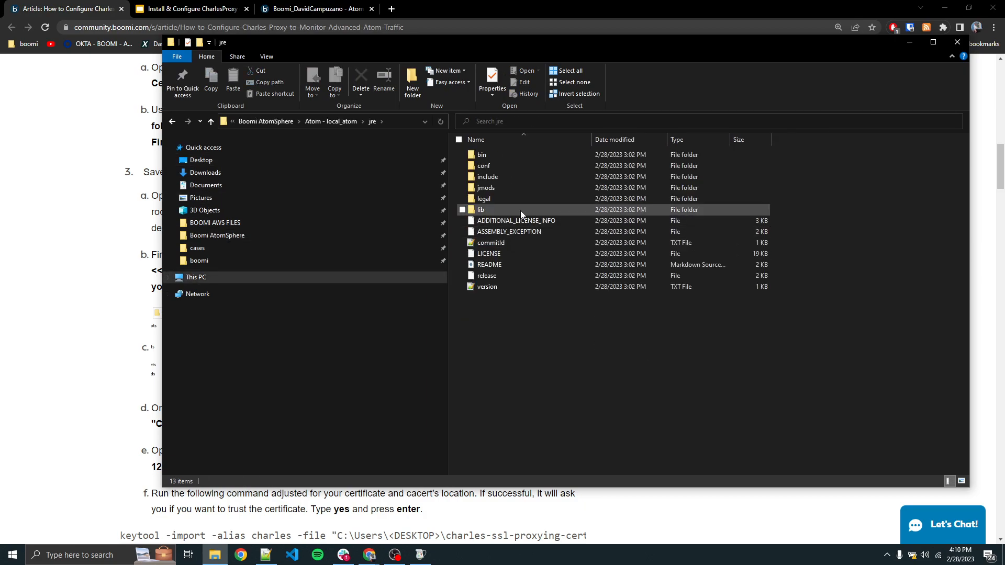
{"action": "double_click", "coordinate": [511, 209]}
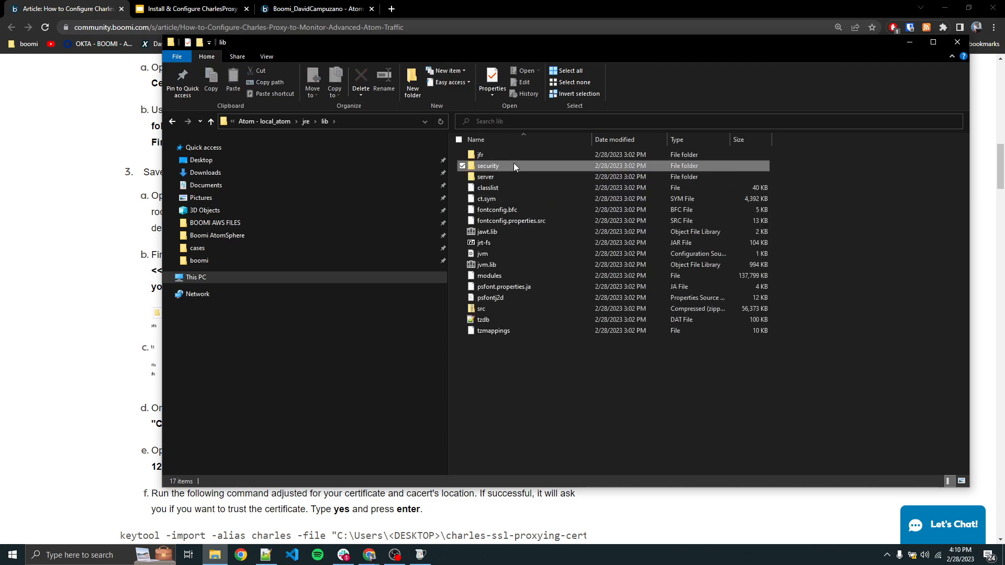
{"action": "double_click", "coordinate": [513, 163]}
Step: Copy the path of the cacerts file and paste it below the certificate path in Notepad++, followed by a blank line
{"action": "left_click", "coordinate": [531, 165]}
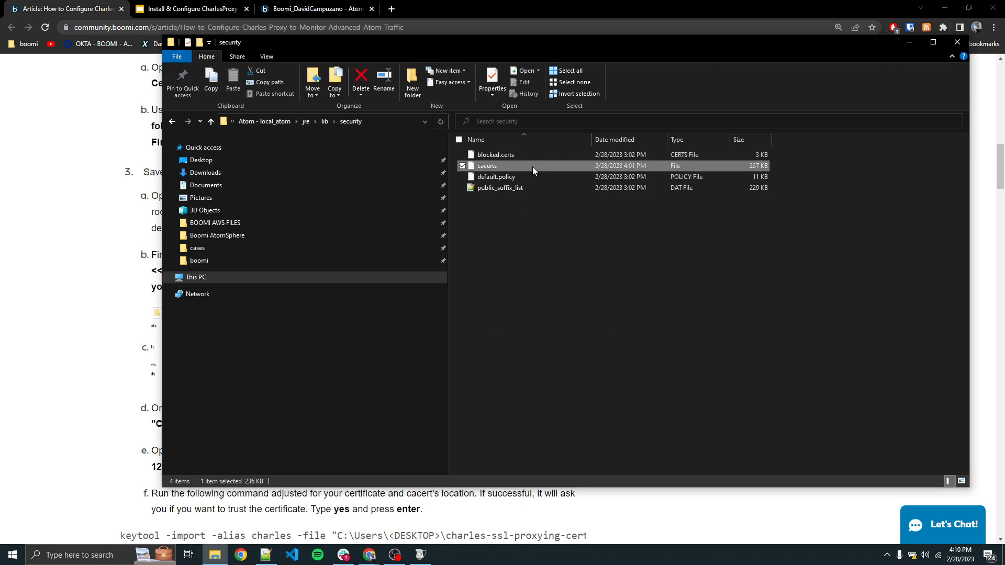
{"action": "right_click", "coordinate": [532, 165]}
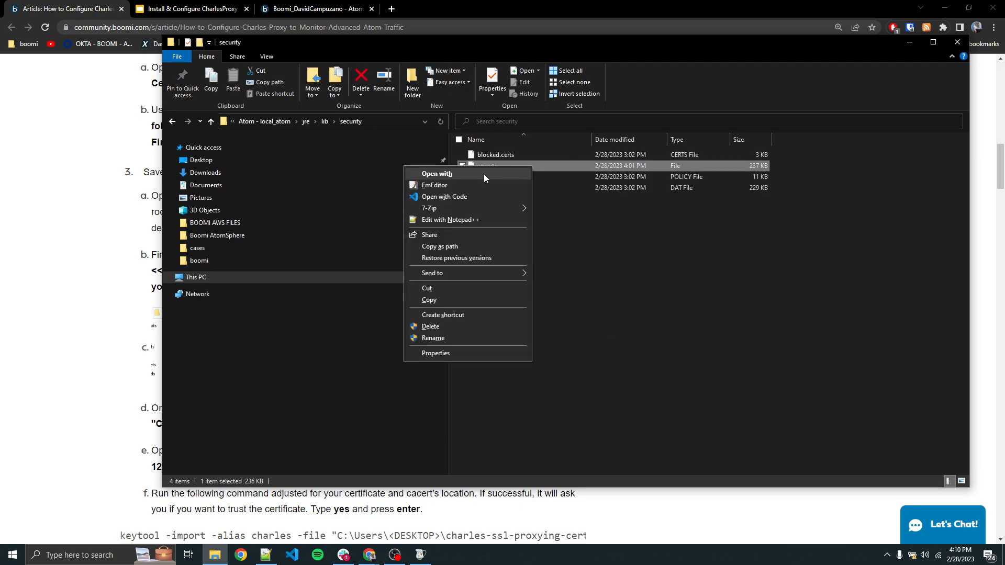
{"action": "left_click", "coordinate": [466, 244]}
{"action": "key", "text": "alt+Tab"}
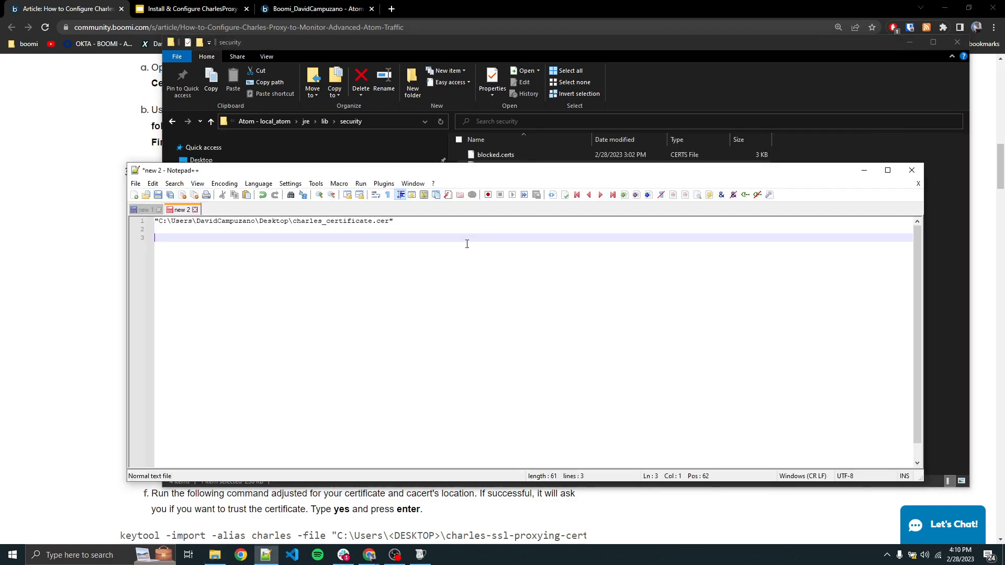
{"action": "key", "text": "ctrl+v"}
{"action": "key", "text": "Return"}
{"action": "key", "text": "Return"}
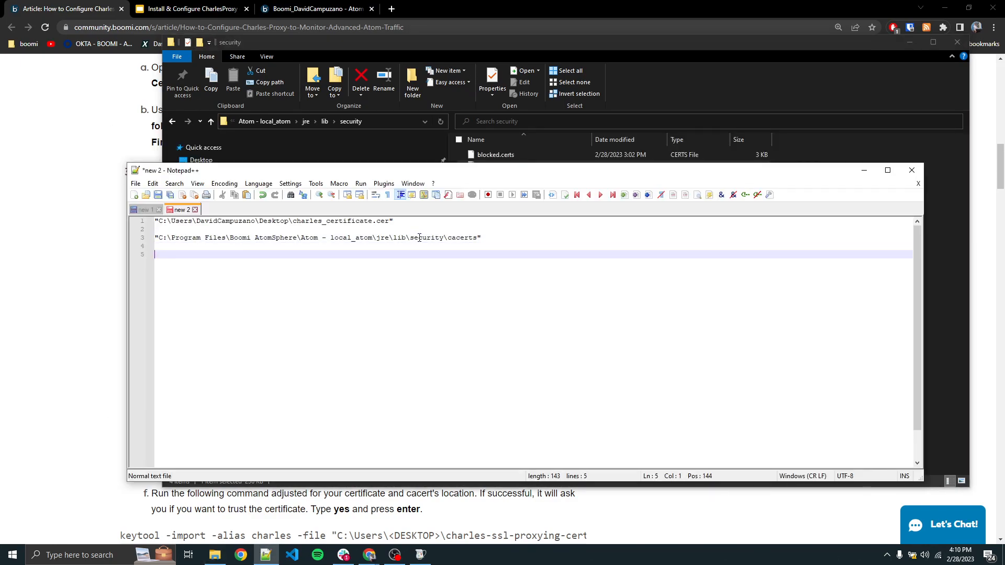
Step: Check the article's keytool instructions, and in File Explorer open the local_atom jre\bin folder and copy its path
{"action": "left_click", "coordinate": [72, 277]}
{"action": "scroll", "coordinate": [351, 317], "scroll_direction": "down", "scroll_amount": 3}
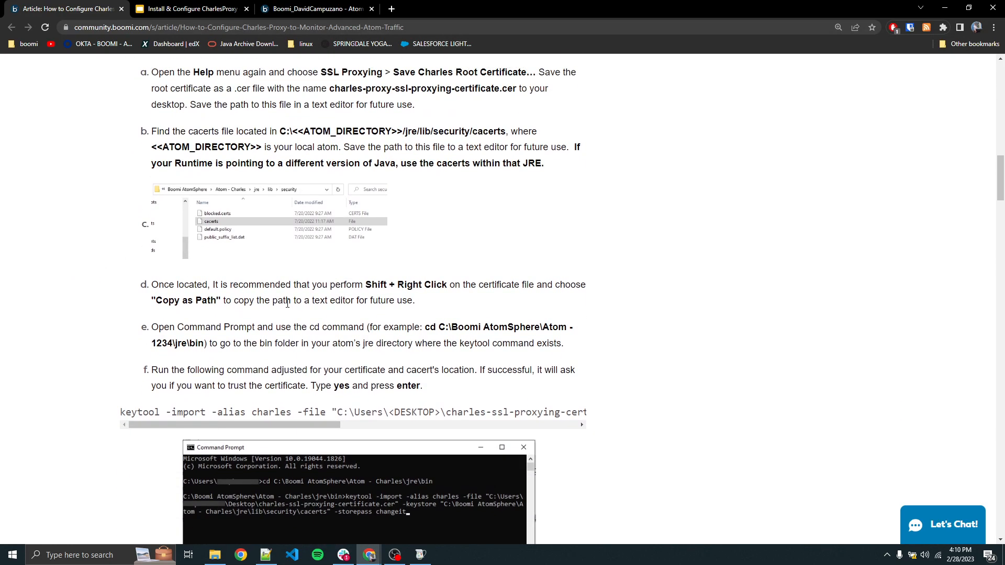
{"action": "scroll", "coordinate": [366, 321], "scroll_direction": "down", "scroll_amount": 2}
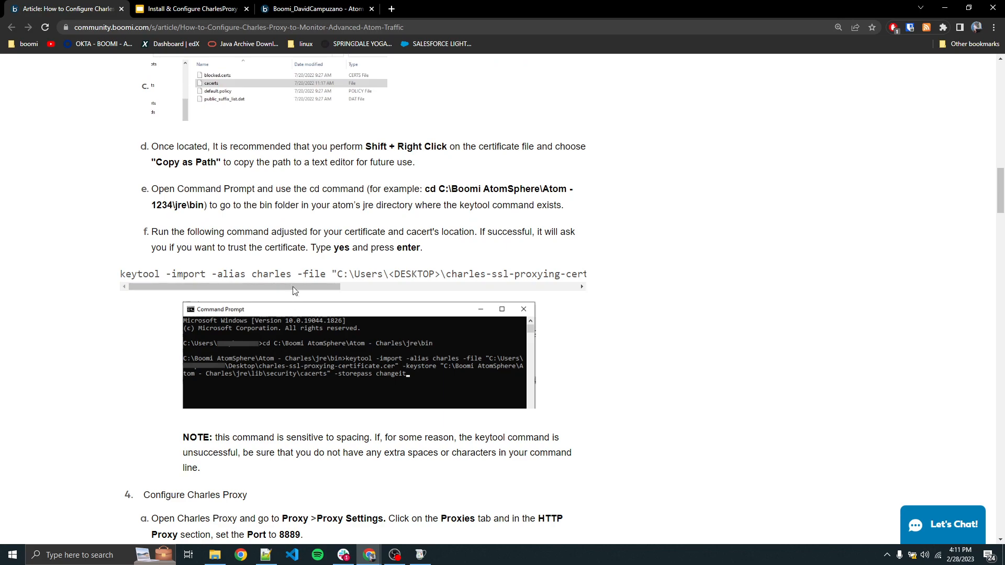
{"action": "scroll", "coordinate": [345, 282], "scroll_direction": "up", "scroll_amount": 2}
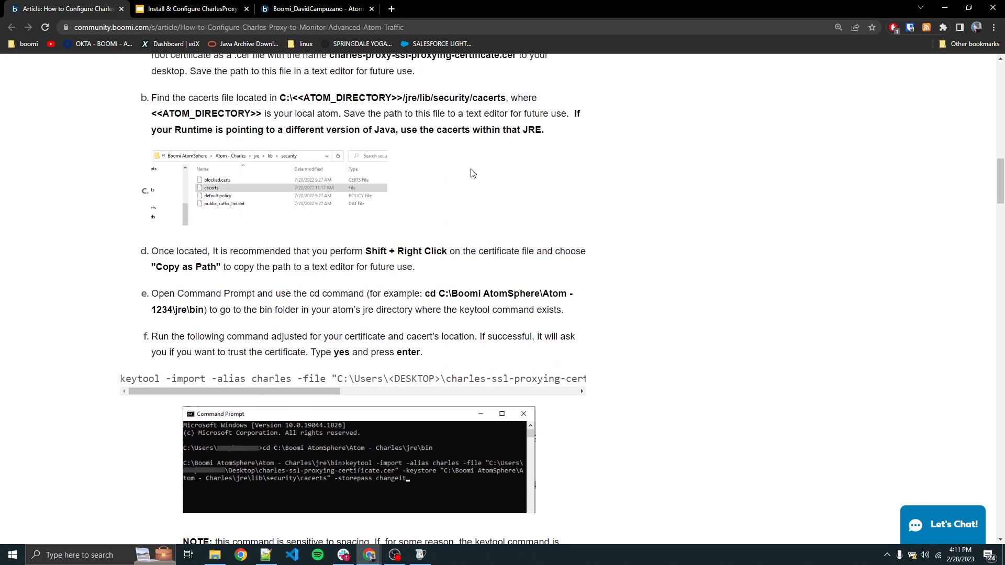
{"action": "scroll", "coordinate": [360, 262], "scroll_direction": "down", "scroll_amount": 1}
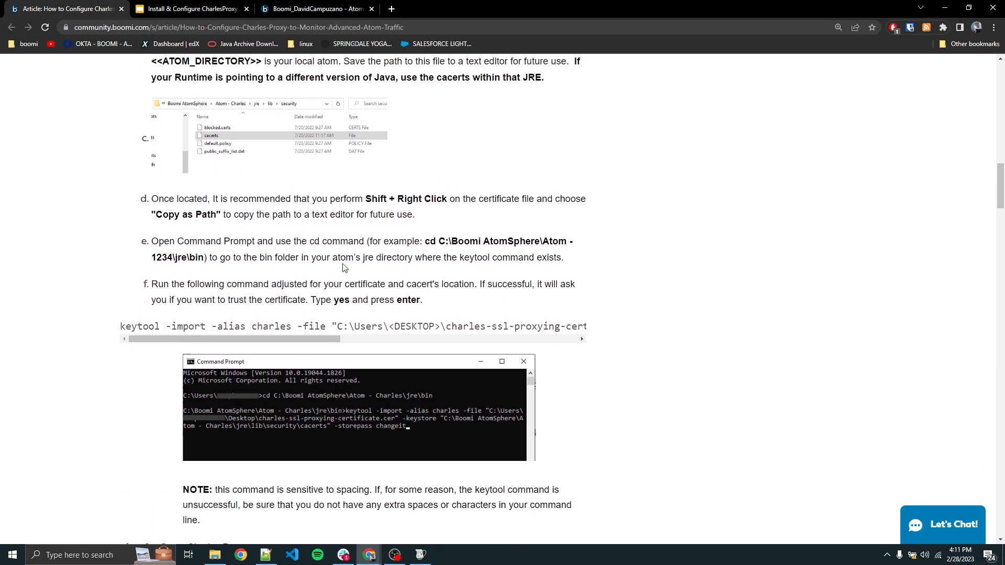
{"action": "left_click_drag", "start_coordinate": [207, 258], "coordinate": [425, 243]}
{"action": "key", "text": "alt+Tab"}
{"action": "key", "text": "Tab"}
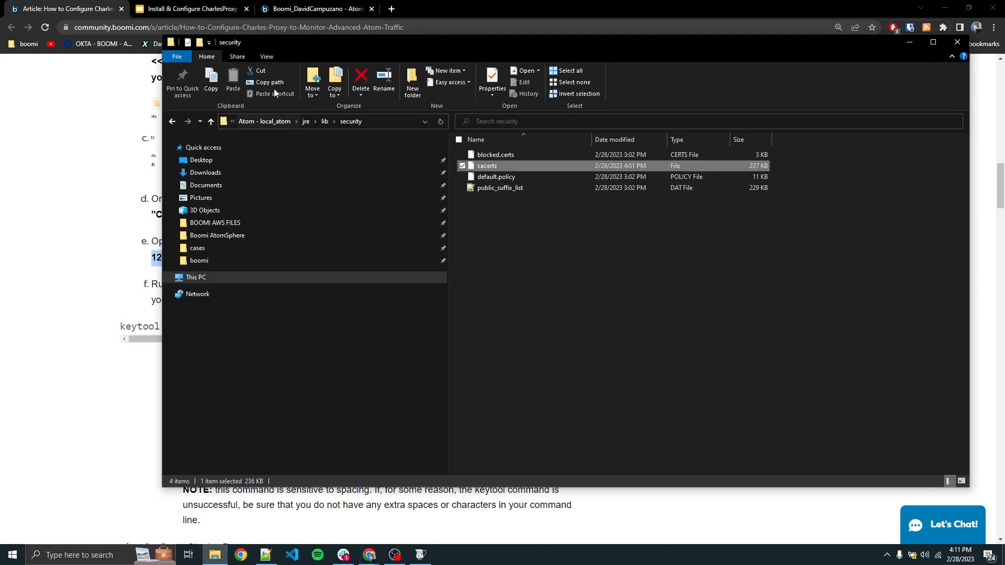
{"action": "left_click", "coordinate": [303, 121]}
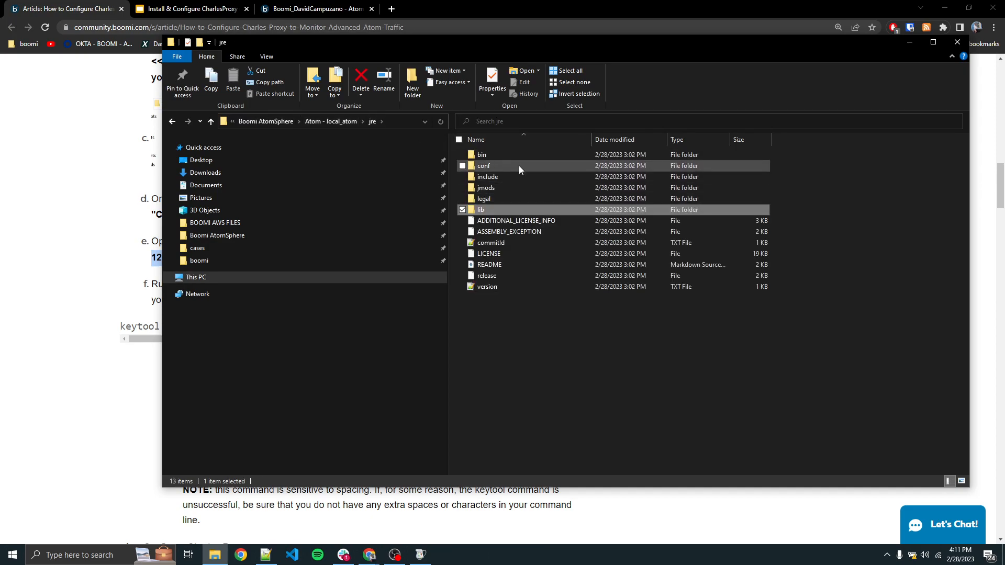
{"action": "double_click", "coordinate": [513, 155]}
{"action": "left_click", "coordinate": [376, 123]}
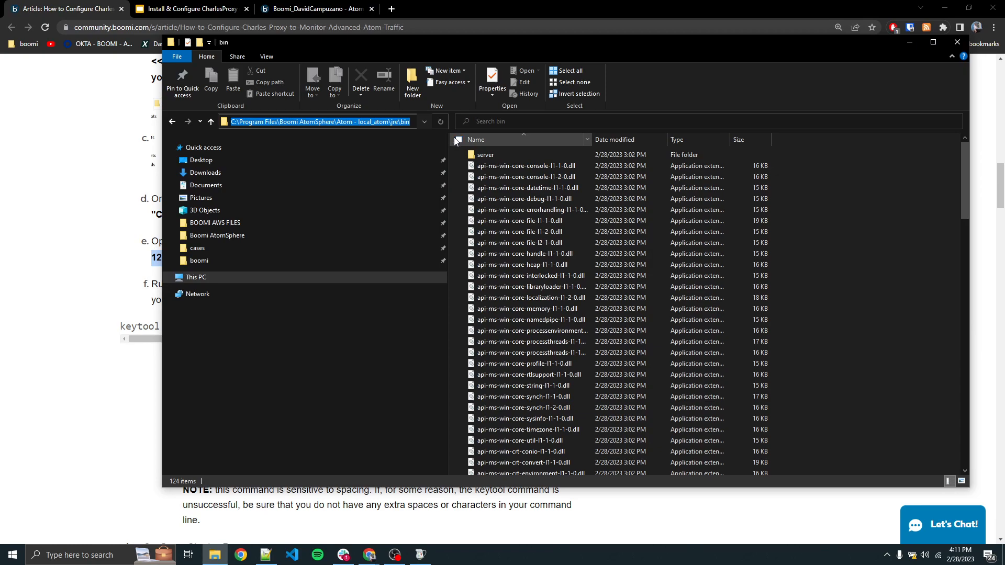
Step: Switch from File Explorer back to the article and open Command Prompt as administrator
{"action": "key", "text": "alt+Tab"}
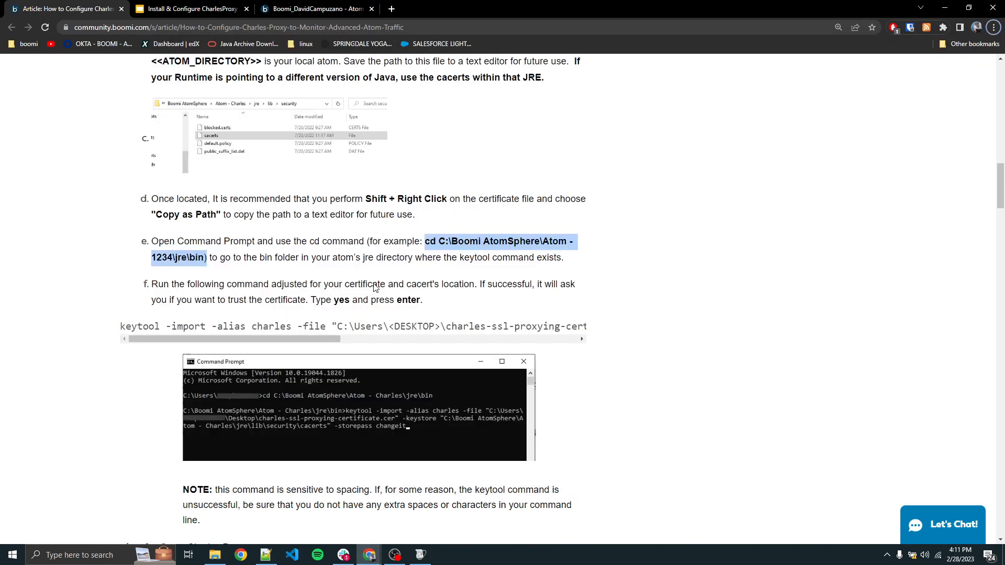
{"action": "scroll", "coordinate": [376, 288], "scroll_direction": "down", "scroll_amount": 2}
{"action": "left_click", "coordinate": [108, 554]}
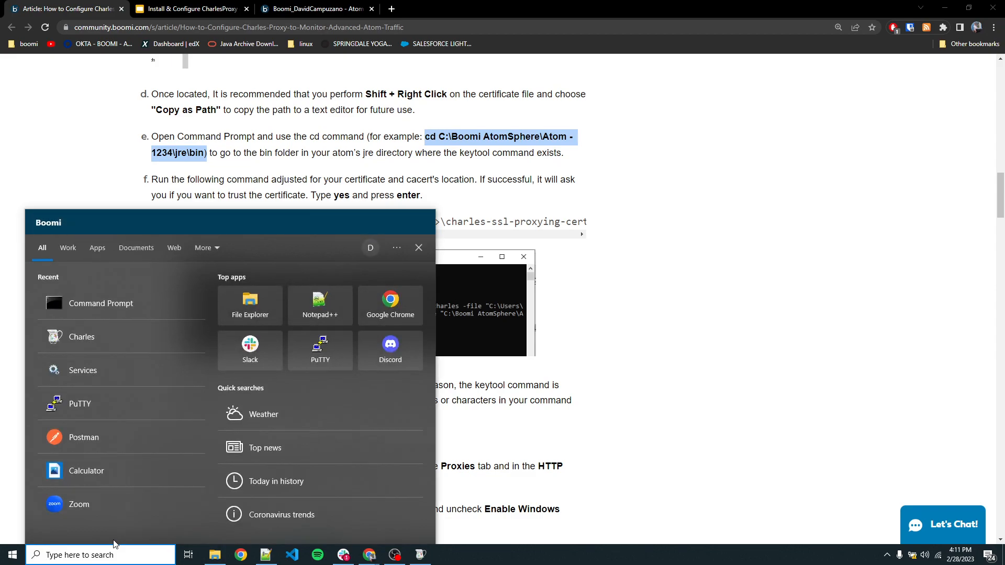
{"action": "right_click", "coordinate": [129, 303]}
{"action": "left_click", "coordinate": [158, 312]}
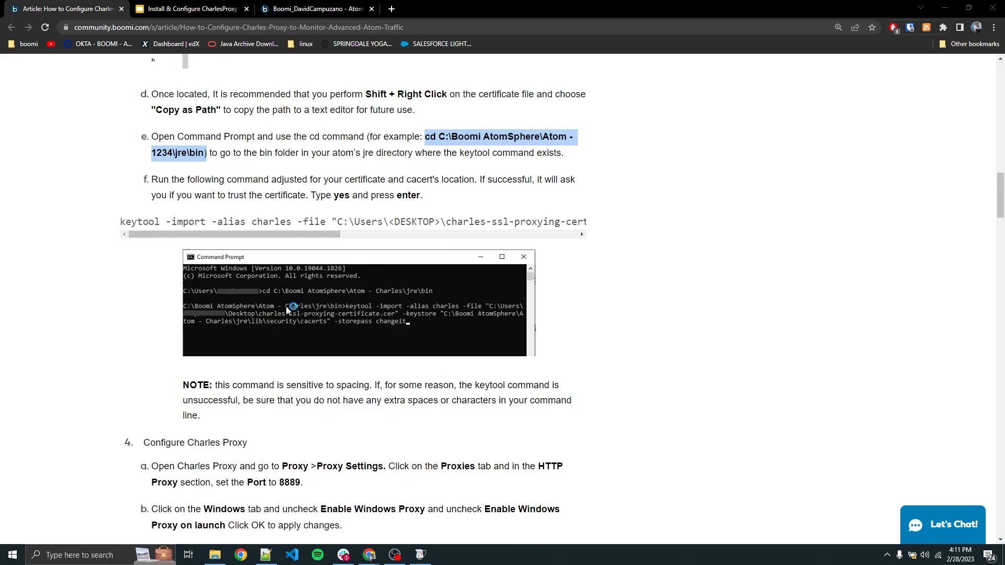
{"action": "left_click_drag", "start_coordinate": [314, 35], "coordinate": [664, 159]}
{"action": "left_click", "coordinate": [610, 218]}
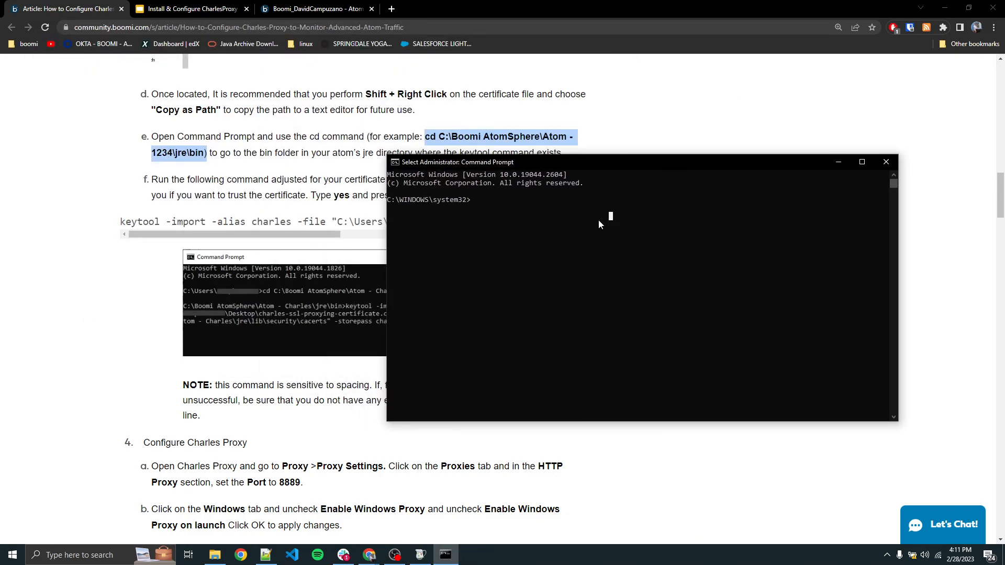
Step: Change the directory to "C:\Program Files\Boomi AtomSphere\Atom - local_atom\jre\bin" in Command Prompt
{"action": "type", "text": "cd \""}
{"action": "key", "text": "ctrl+v"}
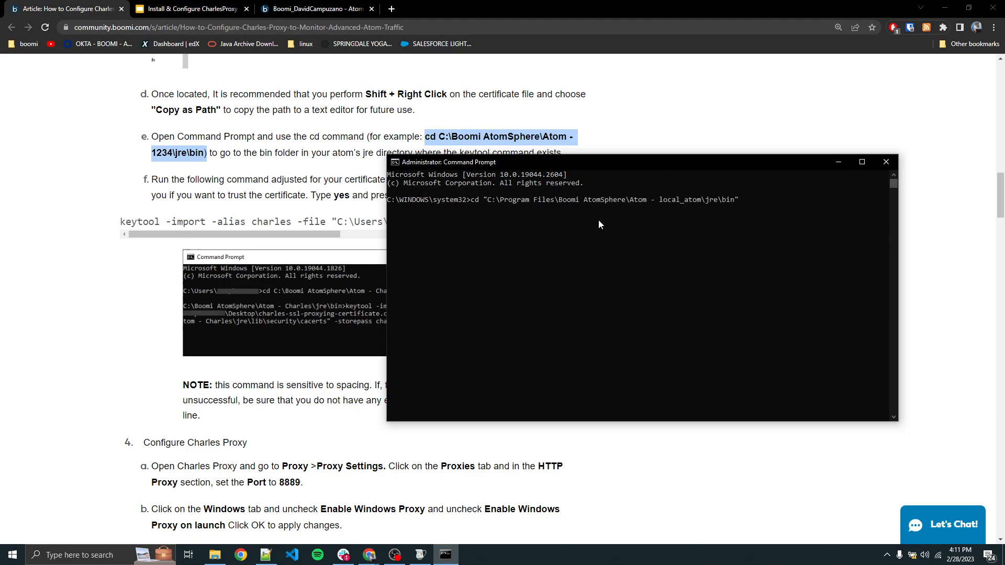
{"action": "key", "text": "Return"}
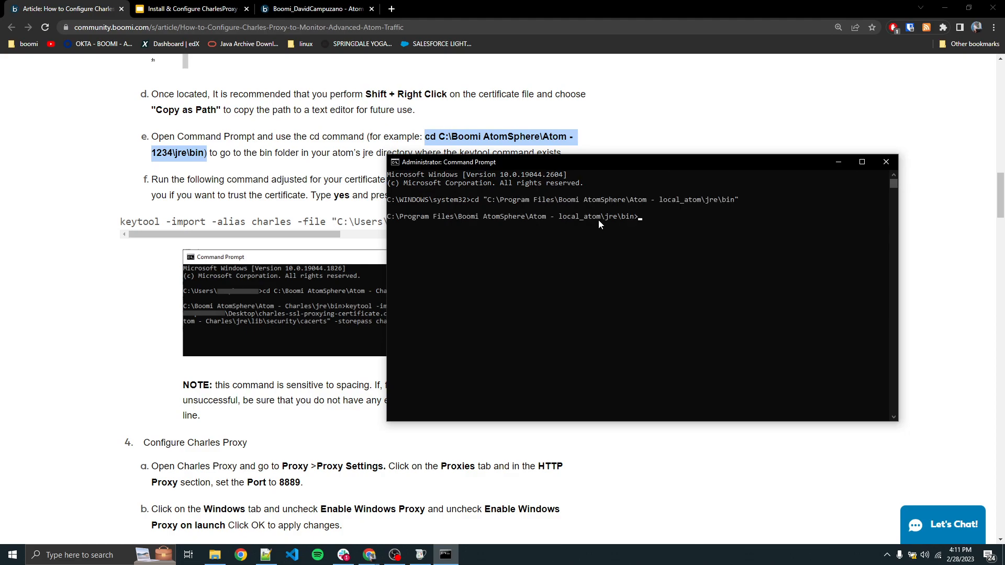
Step: Copy the article's keytool -import command, including its keystore password, and paste it below the two paths in Notepad++
{"action": "left_click_drag", "start_coordinate": [541, 162], "coordinate": [334, 239]}
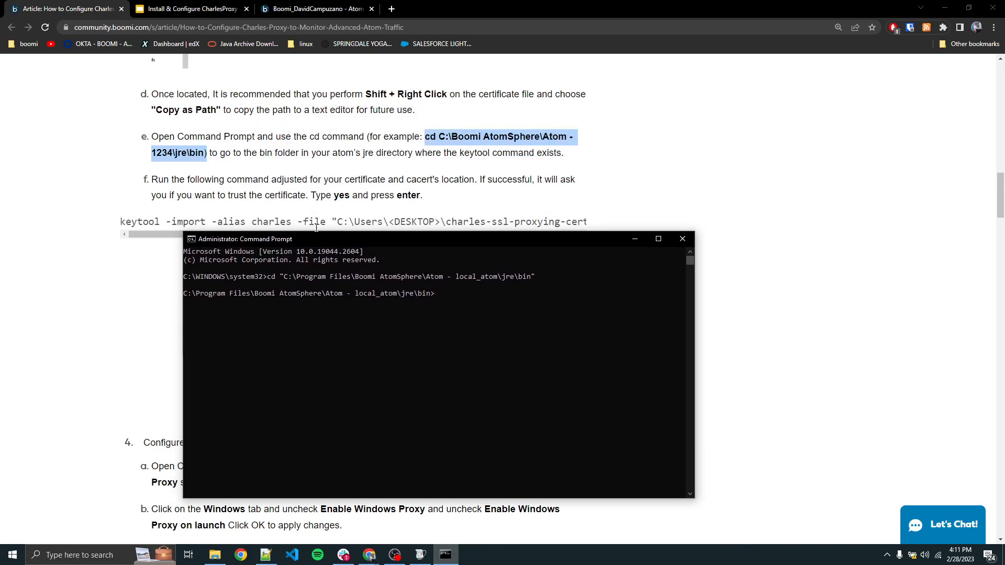
{"action": "triple_click", "coordinate": [322, 221]}
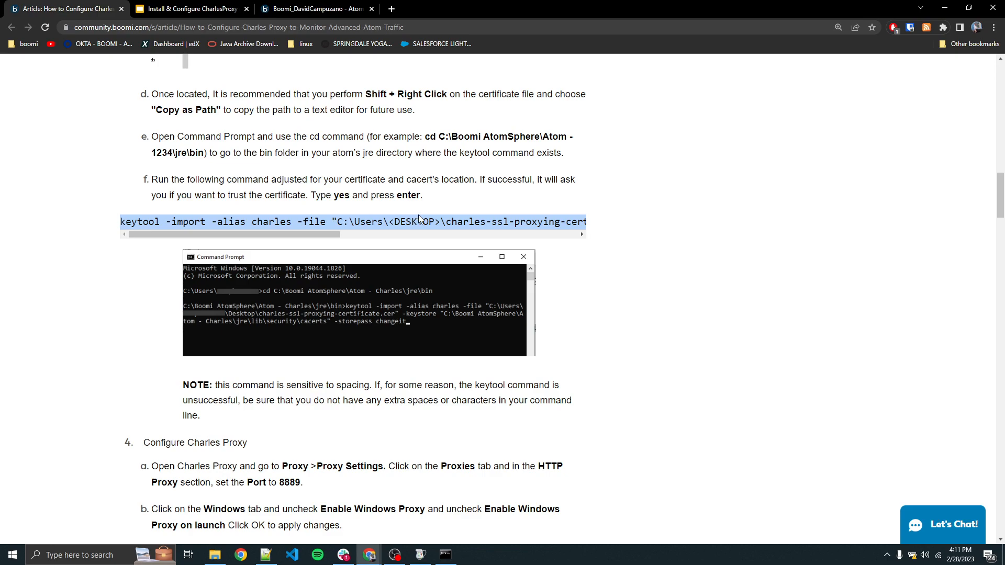
{"action": "key", "text": "alt+Tab"}
{"action": "key", "text": "alt+Tab"}
{"action": "key", "text": "alt+Tab"}
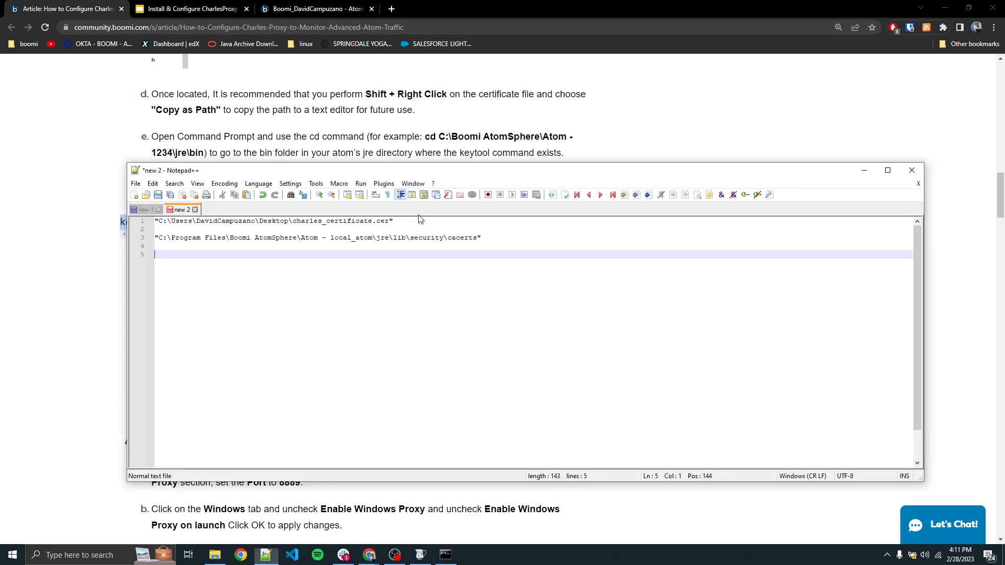
{"action": "key", "text": "ctrl+v"}
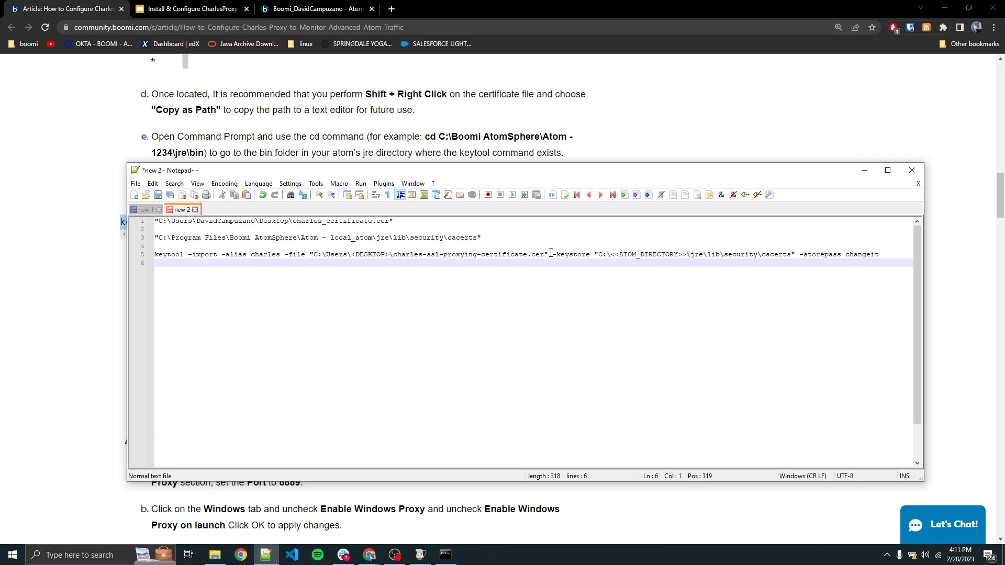
Step: Replace the placeholder path after -file in the keytool command with the charles_certificate.cer path from the first line
{"action": "left_click_drag", "start_coordinate": [393, 222], "coordinate": [138, 206]}
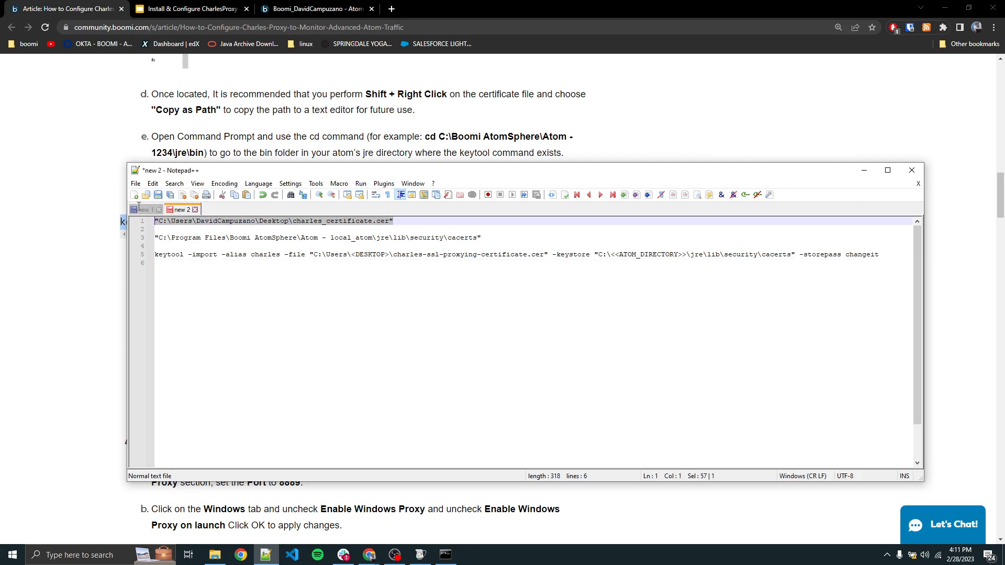
{"action": "left_click_drag", "start_coordinate": [549, 255], "coordinate": [311, 255]}
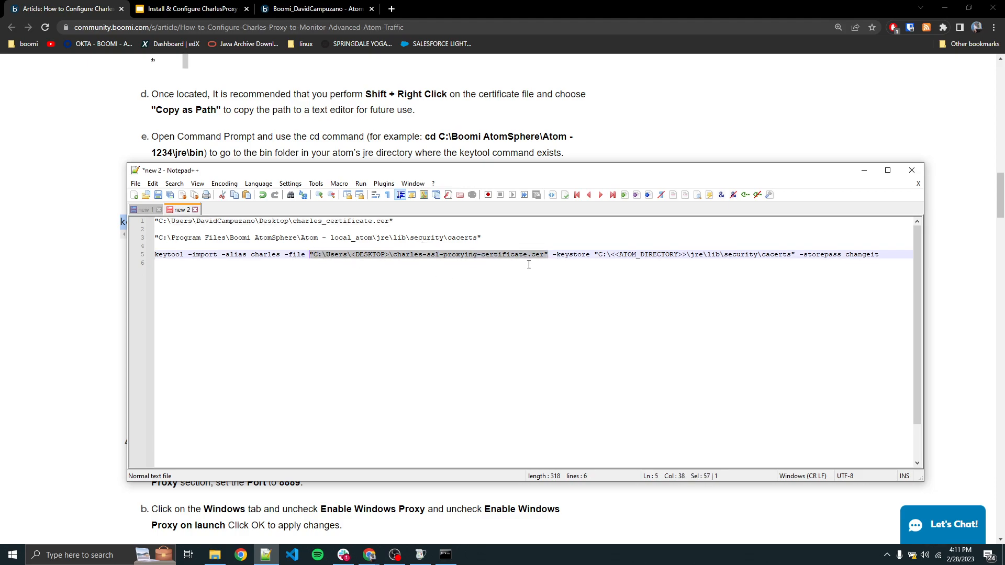
{"action": "key", "text": "ctrl+v"}
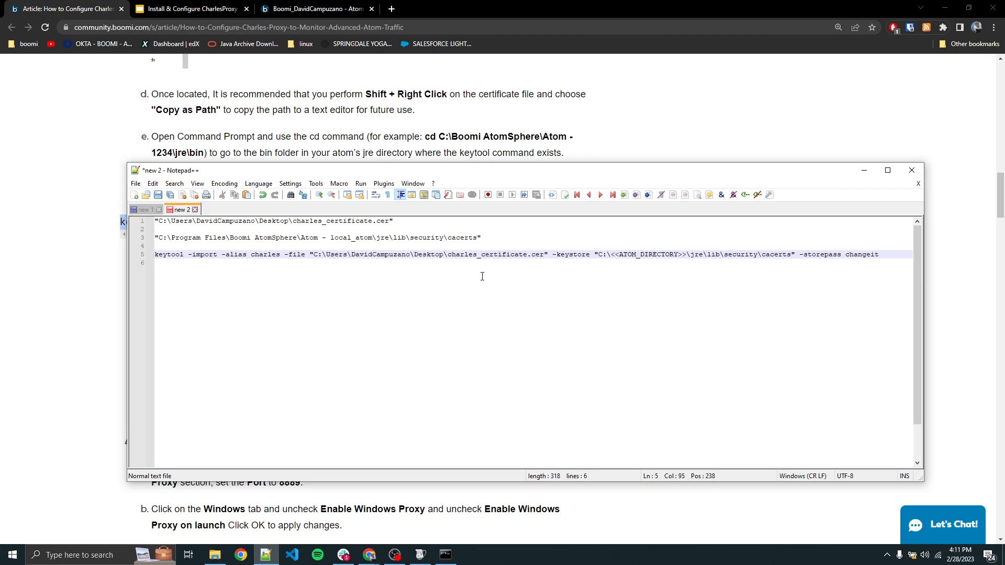
Step: Replace the placeholder path after -keystore with "C:\Program Files\Boomi AtomSphere\Atom - local_atom\jre\lib\security\cacerts"
{"action": "left_click_drag", "start_coordinate": [481, 238], "coordinate": [137, 239]}
{"action": "key", "text": "ctrl+c"}
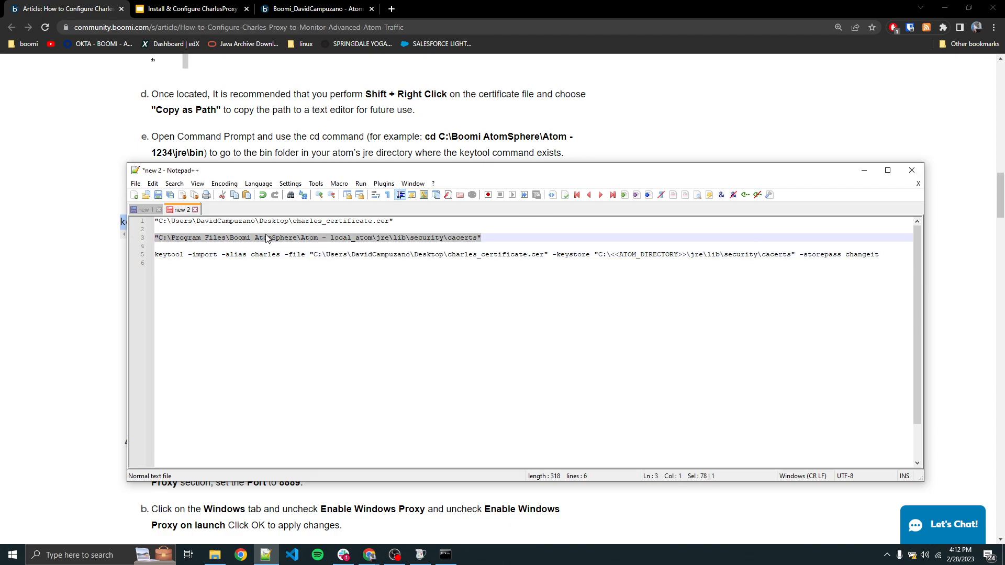
{"action": "left_click_drag", "start_coordinate": [594, 254], "coordinate": [796, 255]}
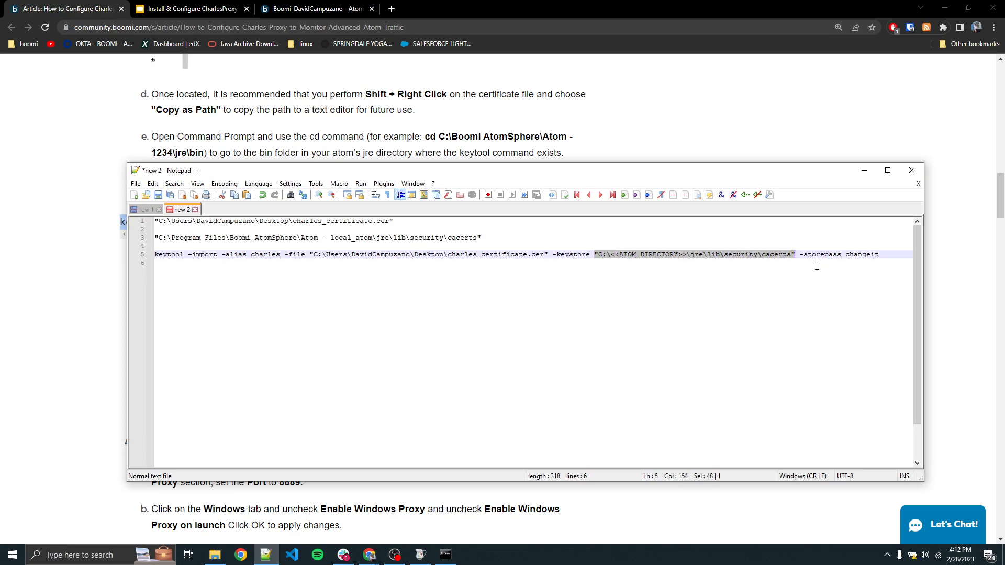
{"action": "key", "text": "ctrl+v"}
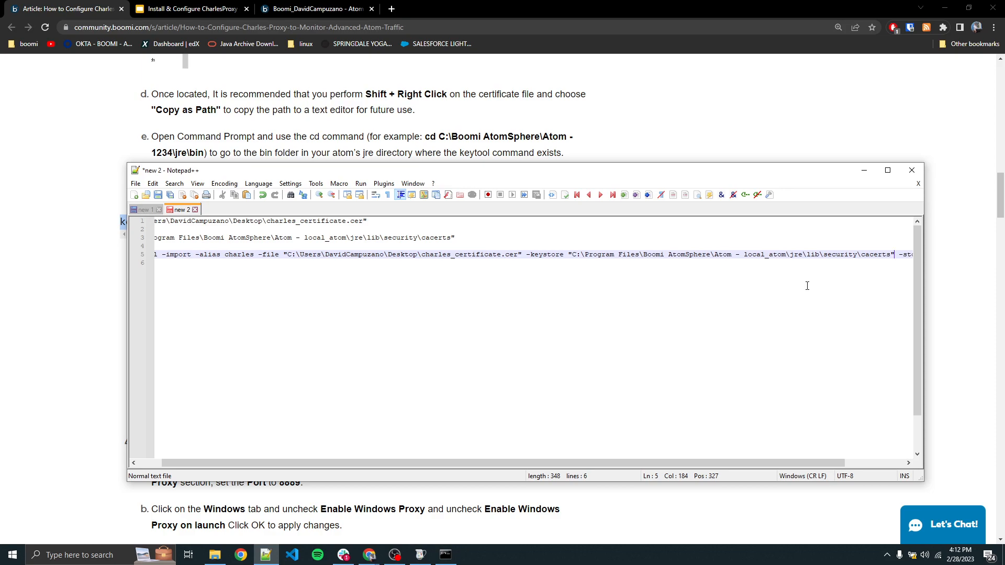
Step: Copy the completed keytool command with its keystore password, run it in Command Prompt, and answer yes to trust the certificate
{"action": "key", "text": "End"}
{"action": "key", "text": "shift+Home"}
{"action": "key", "text": "ctrl+c"}
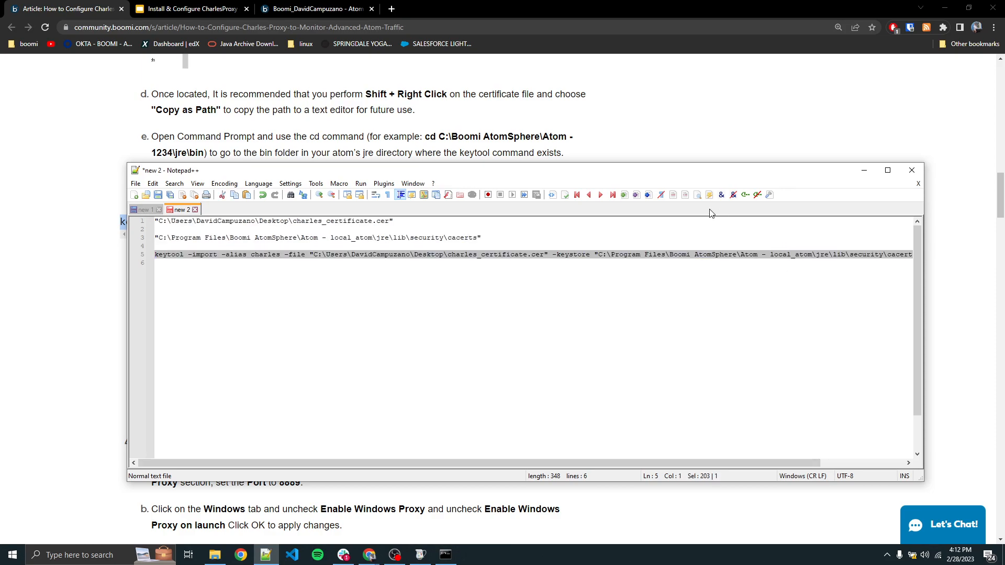
{"action": "key", "text": "alt+Tab"}
{"action": "left_click", "coordinate": [688, 230]}
{"action": "left_click", "coordinate": [452, 293]}
{"action": "right_click", "coordinate": [453, 296]}
{"action": "right_click", "coordinate": [453, 295]}
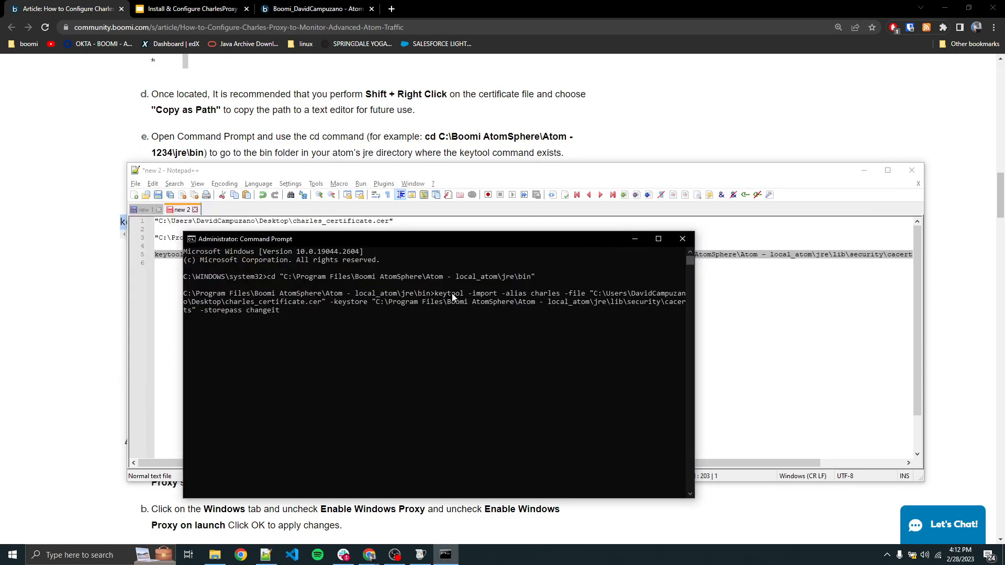
{"action": "key", "text": "Return"}
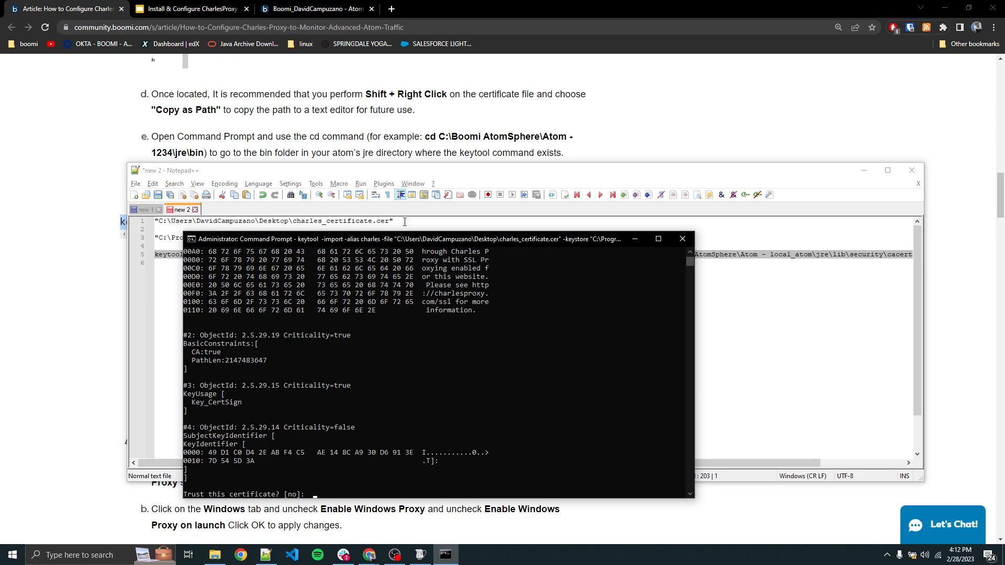
{"action": "key", "text": "Return"}
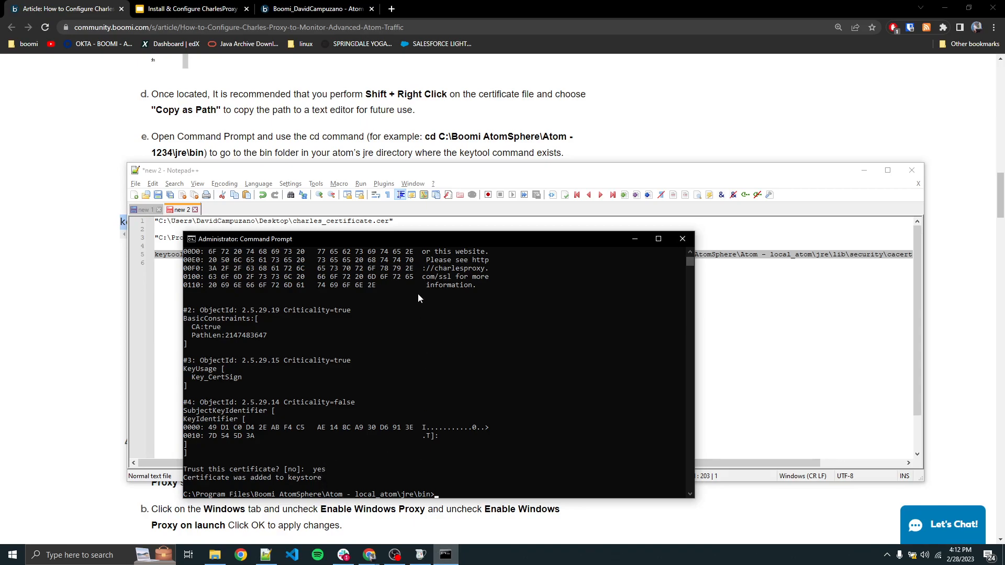
{"action": "left_click_drag", "start_coordinate": [417, 238], "coordinate": [491, 200]}
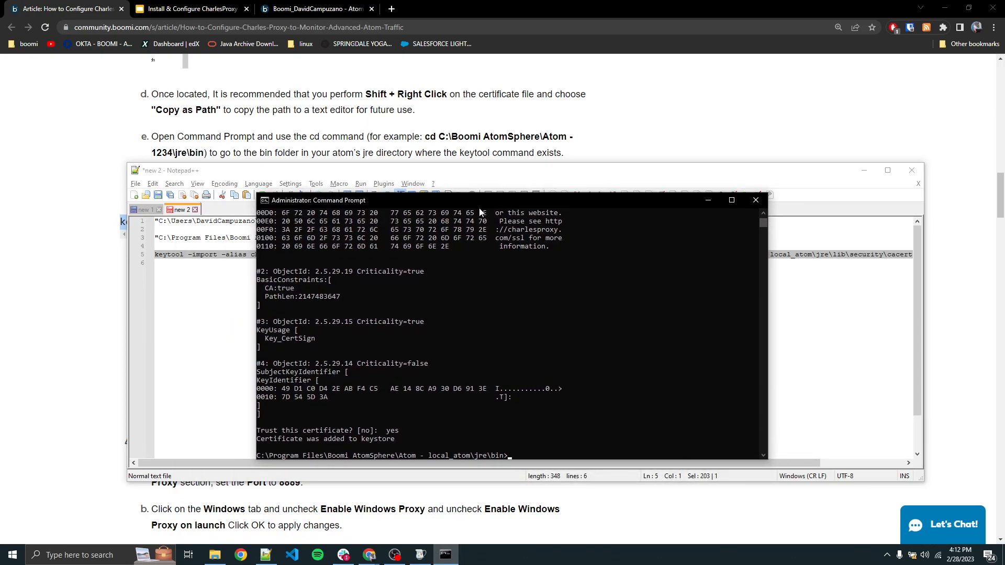